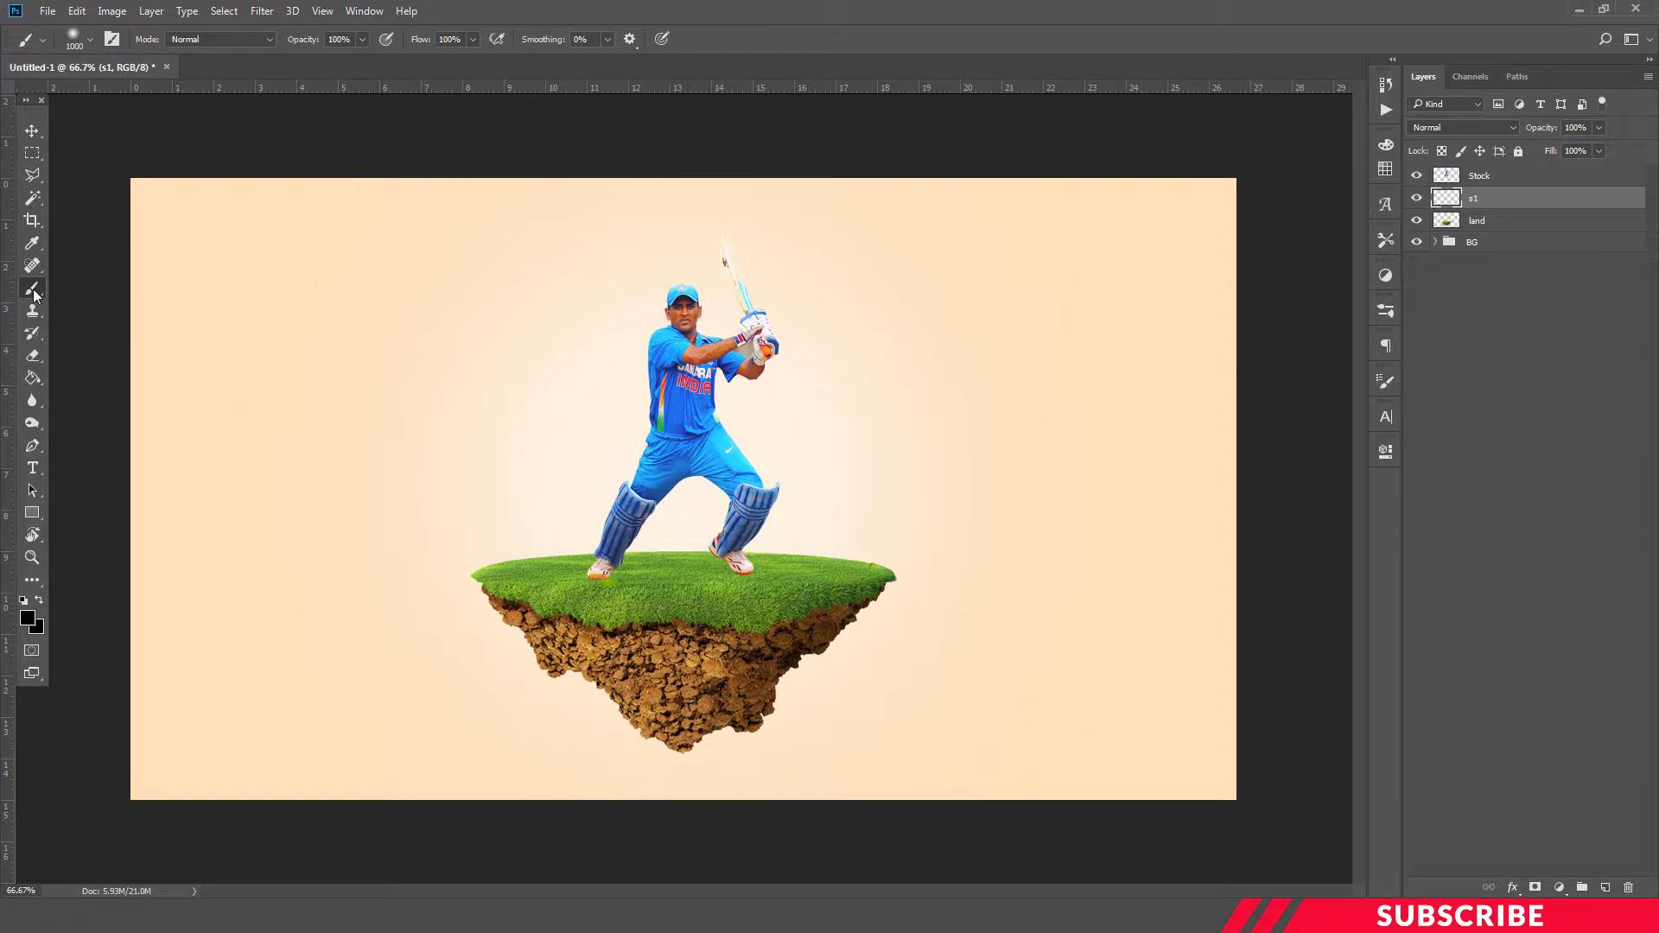
Step: Paint a single soft black spot on layer s1 beside the batsman, using the Soft Round Pressure Opacity brush at 700 px
{"action": "right_click", "coordinate": [33, 289]}
{"action": "left_click", "coordinate": [33, 288]}
{"action": "left_click", "coordinate": [82, 41]}
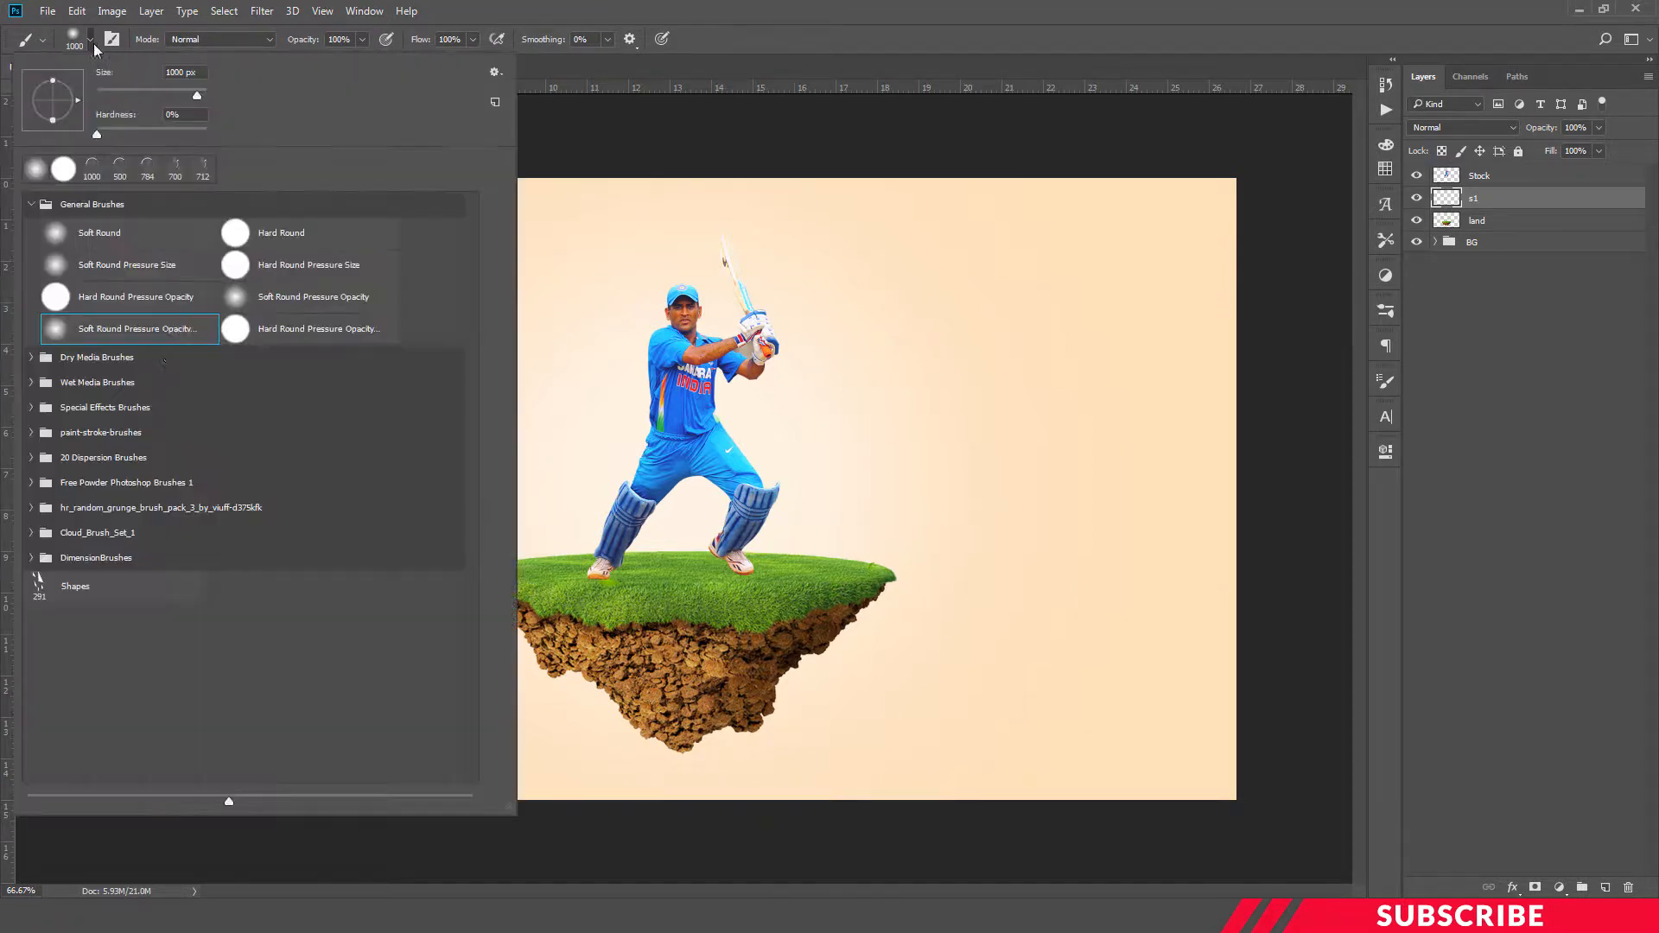
{"action": "left_click", "coordinate": [129, 330]}
{"action": "left_click", "coordinate": [919, 10]}
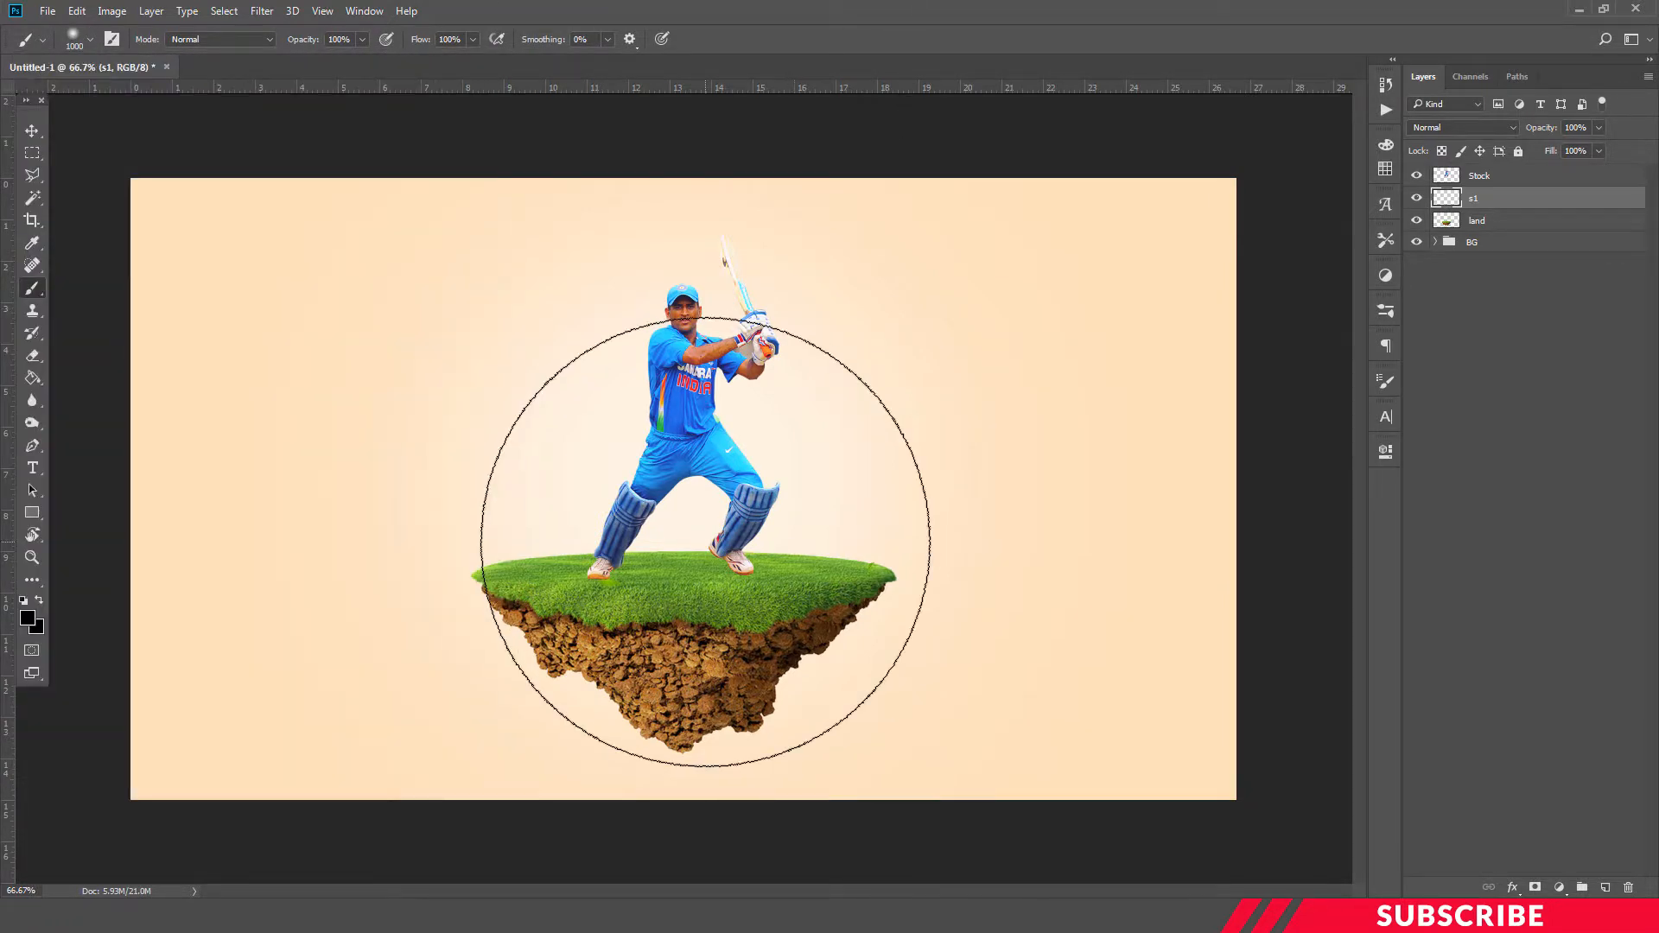
{"action": "key", "text": "bracketleft"}
{"action": "key", "text": "bracketleft"}
{"action": "key", "text": "bracketleft"}
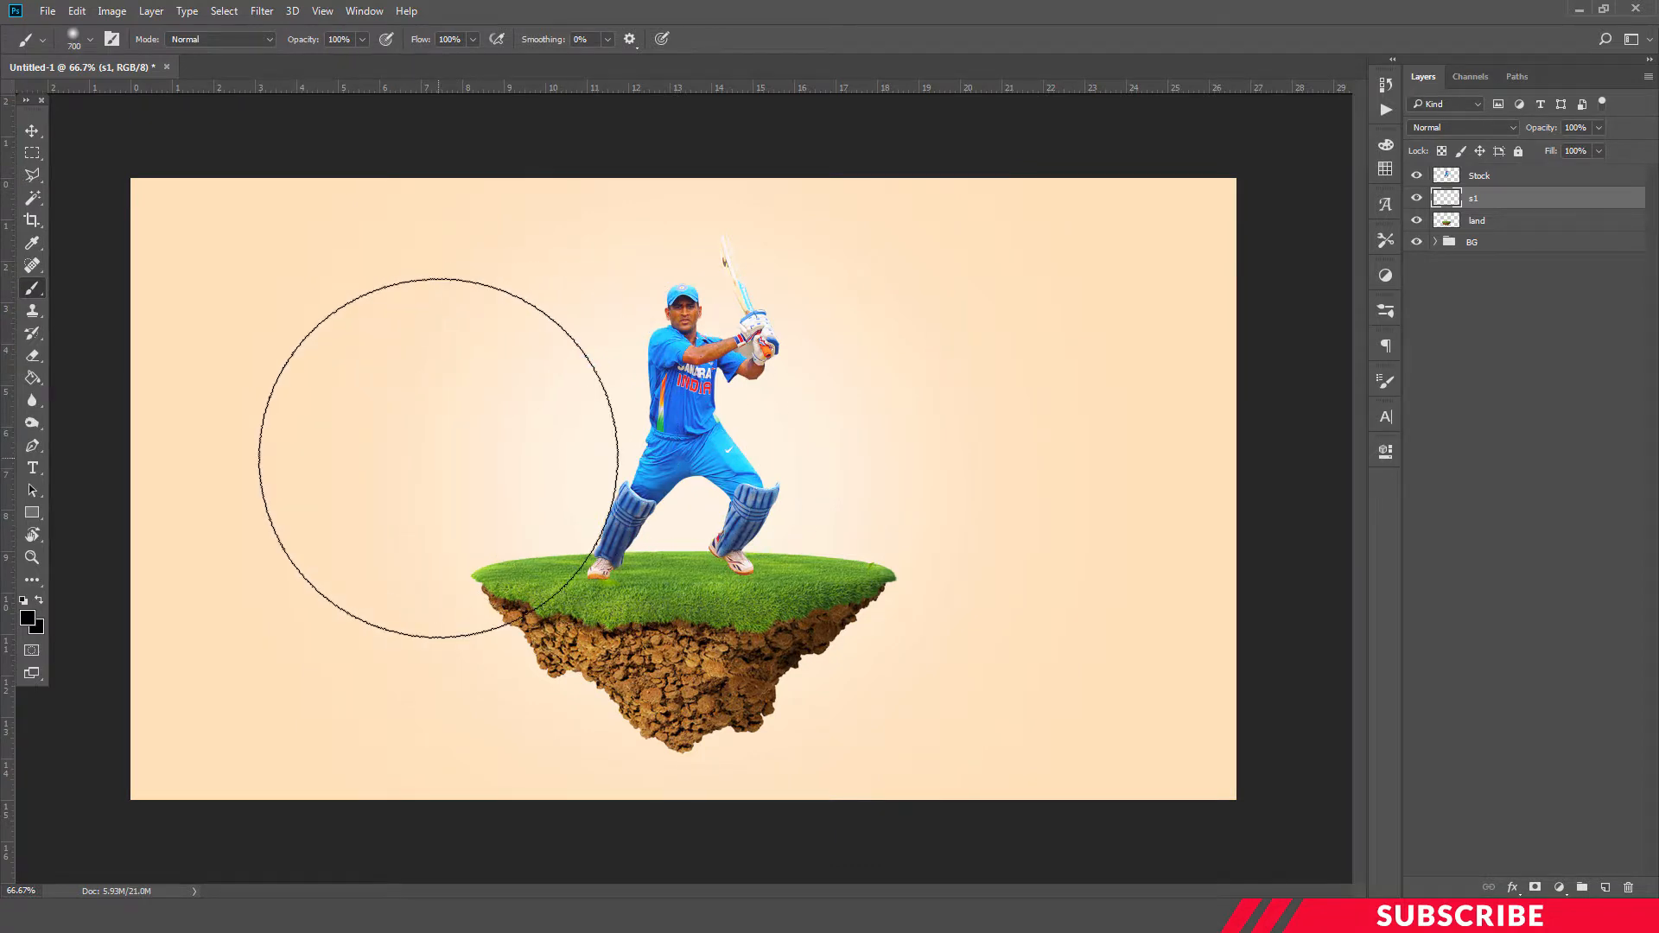
{"action": "left_click", "coordinate": [438, 458]}
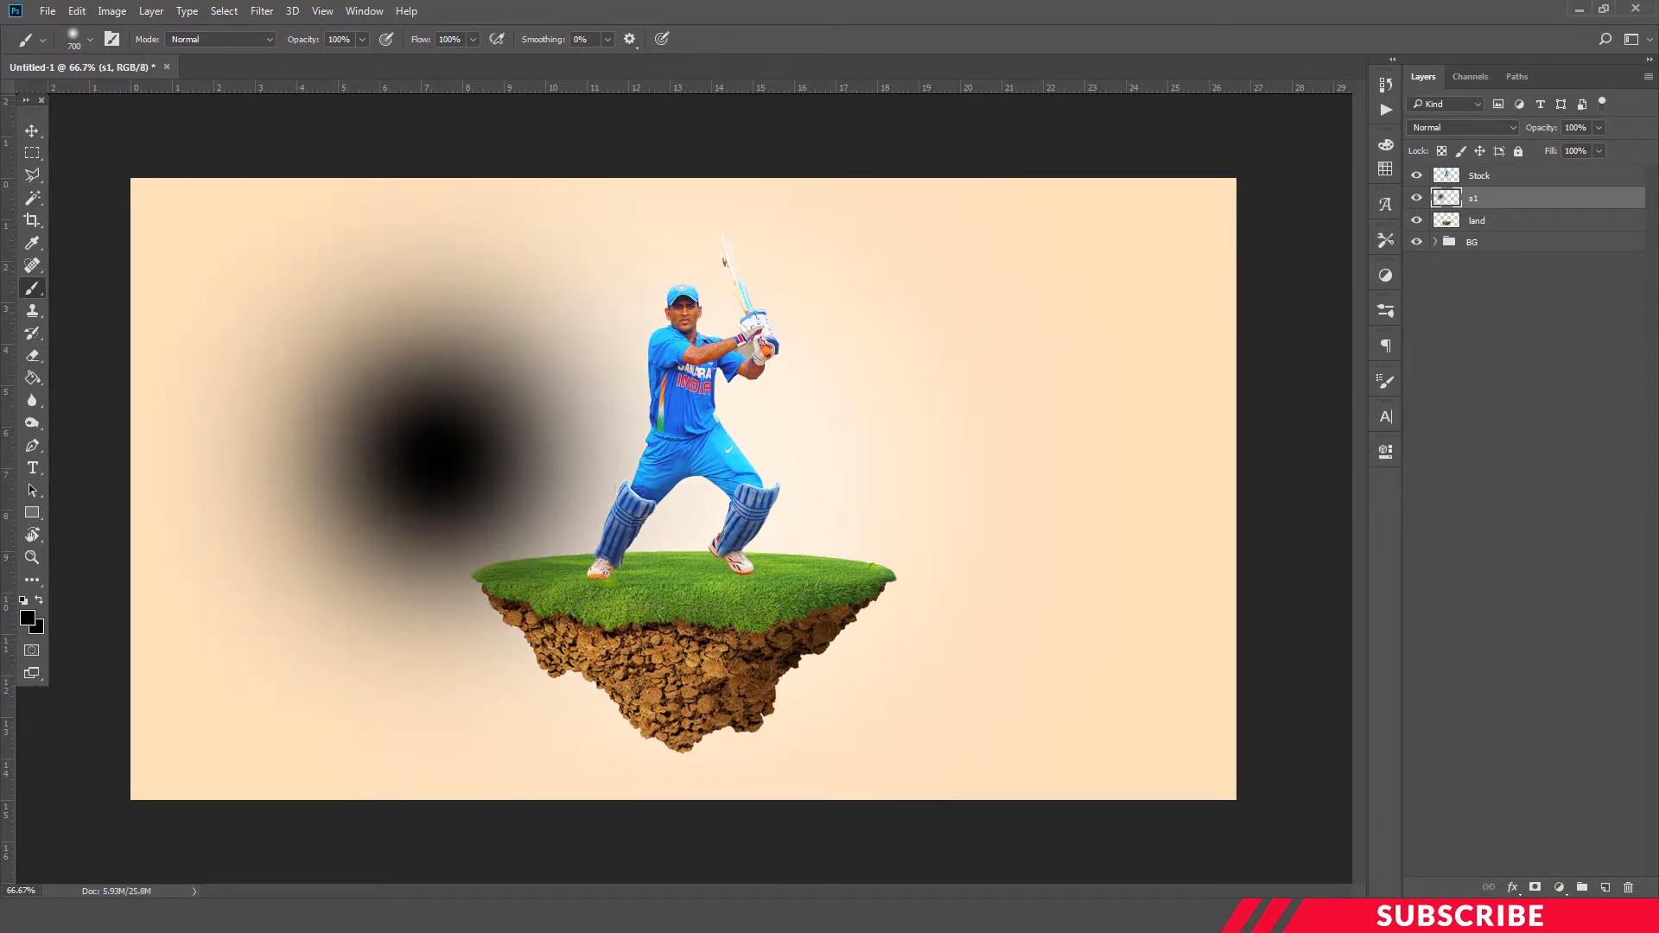
Step: Free-transform the black spot into a thin shadow about 26% wide and 3% high, and place it under the batsman's left-hand shoe in the image
{"action": "left_click", "coordinate": [31, 130]}
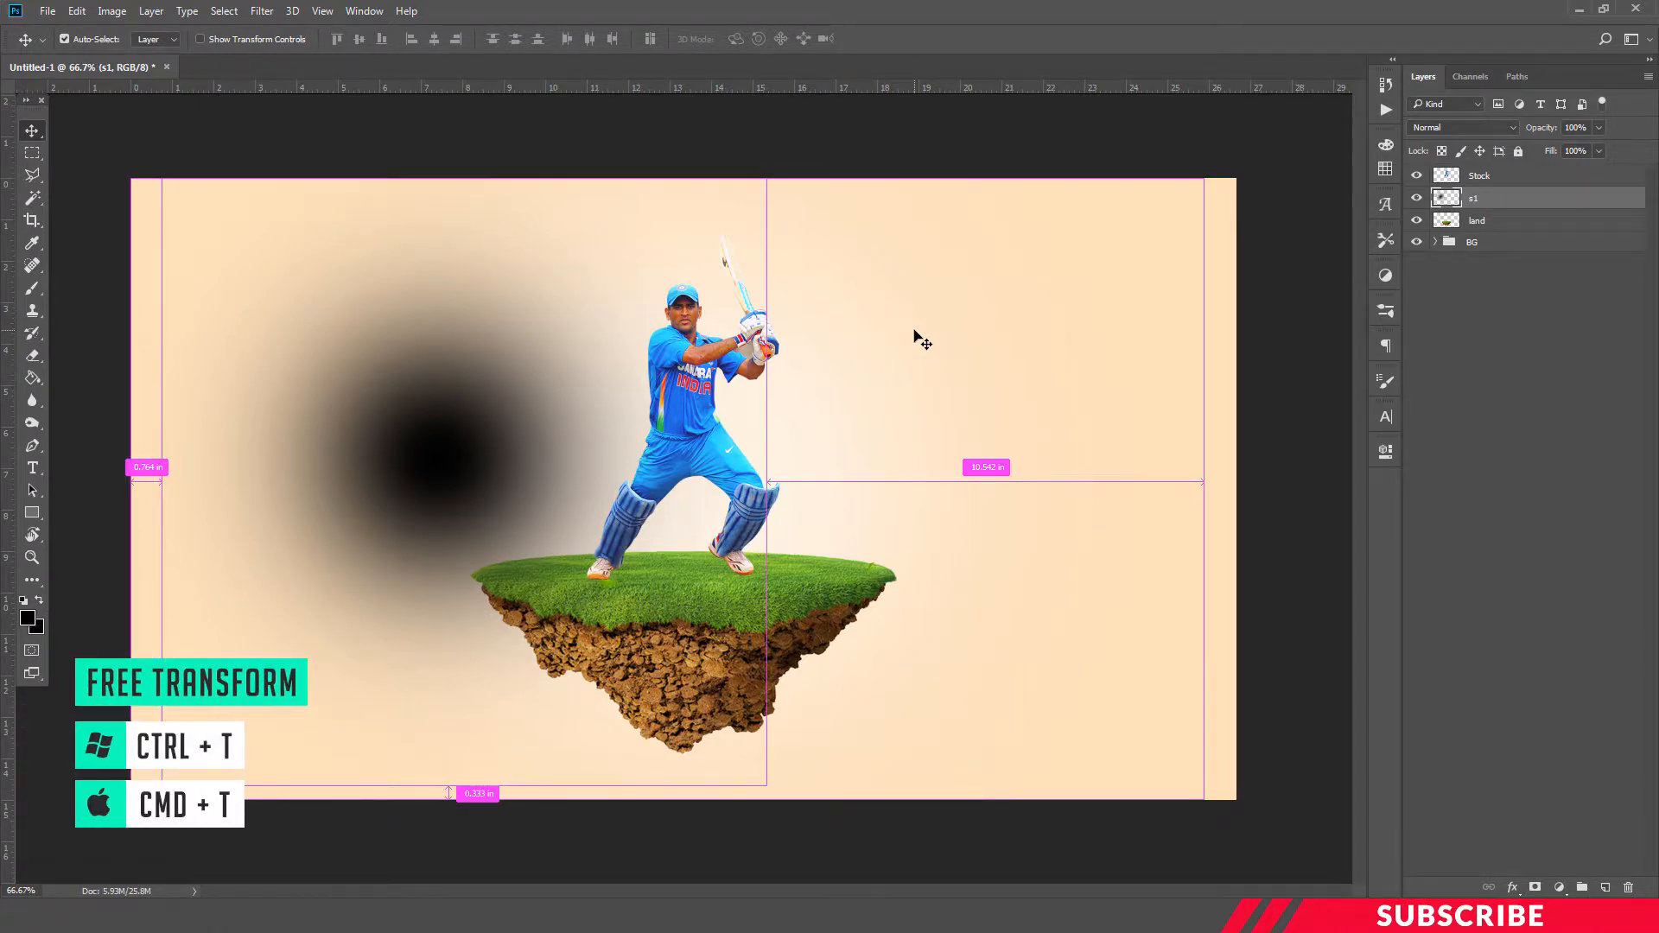
{"action": "key", "text": "ctrl+t"}
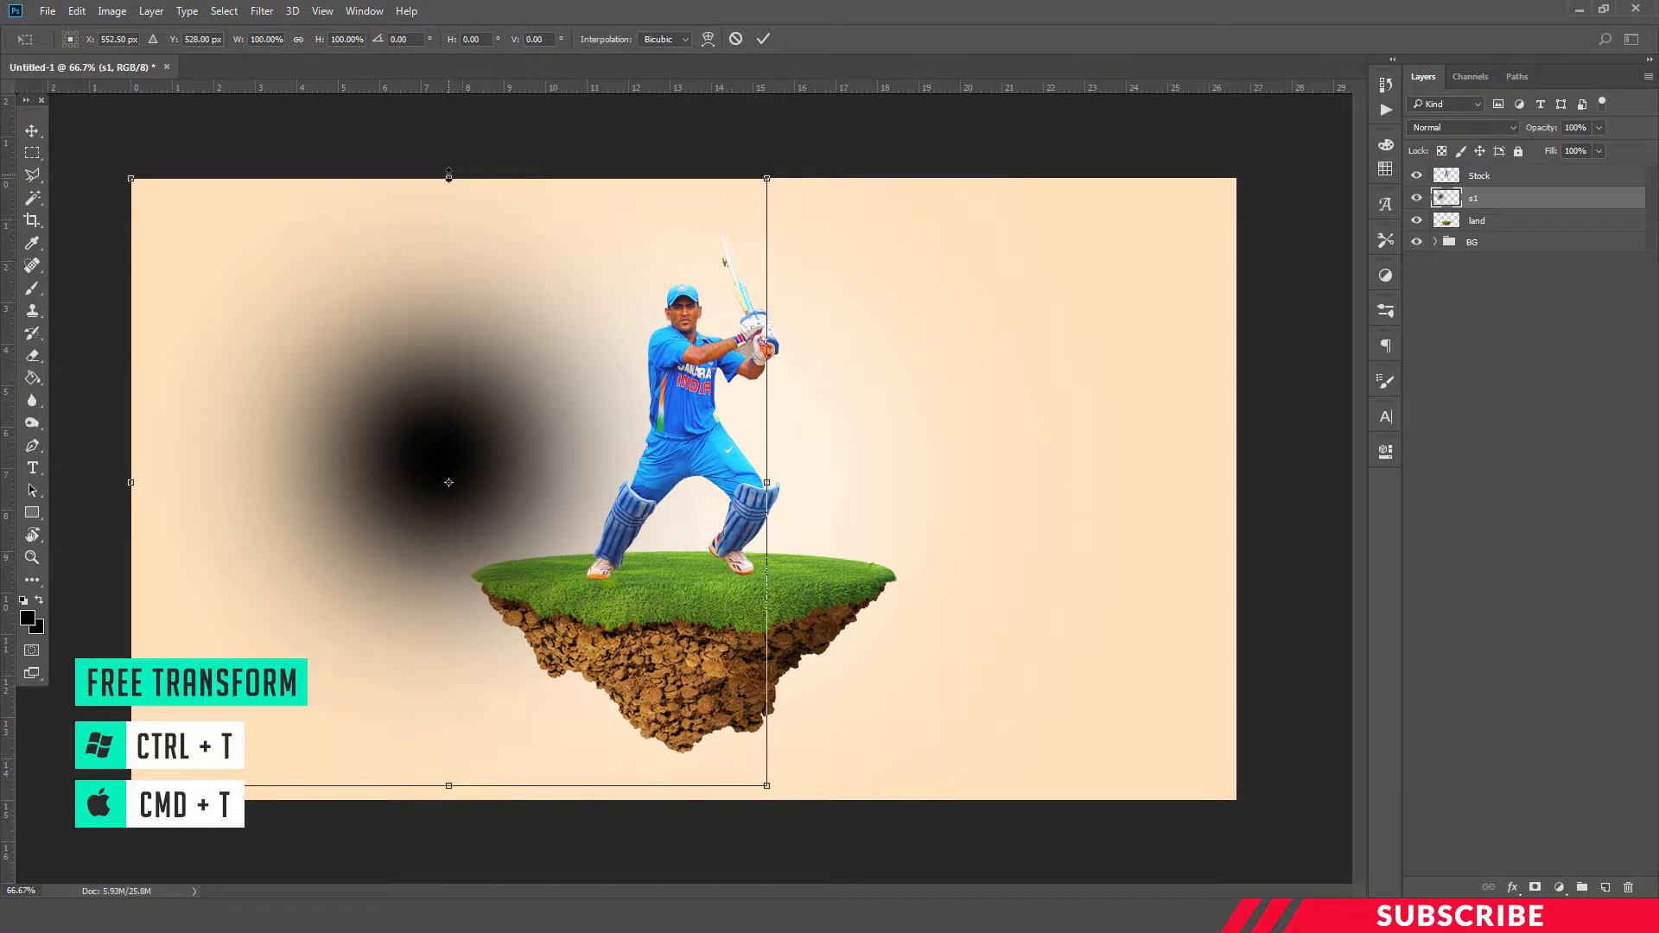
{"action": "left_click_drag", "start_coordinate": [449, 176], "coordinate": [430, 747]}
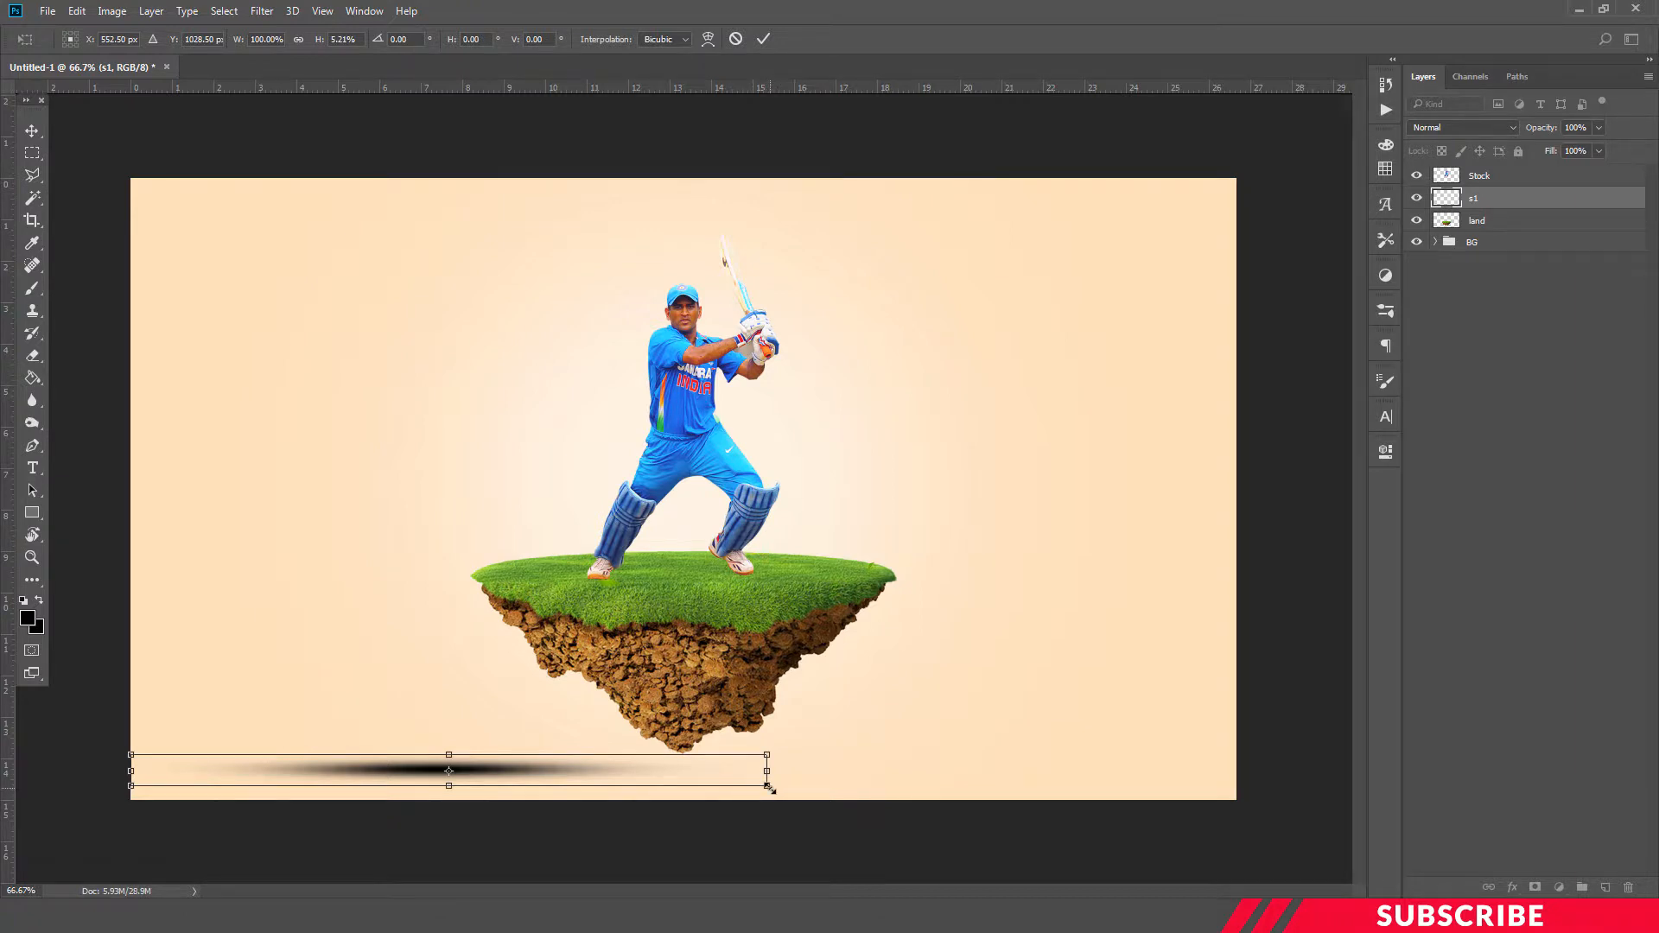
{"action": "left_click_drag", "start_coordinate": [767, 786], "coordinate": [224, 771]}
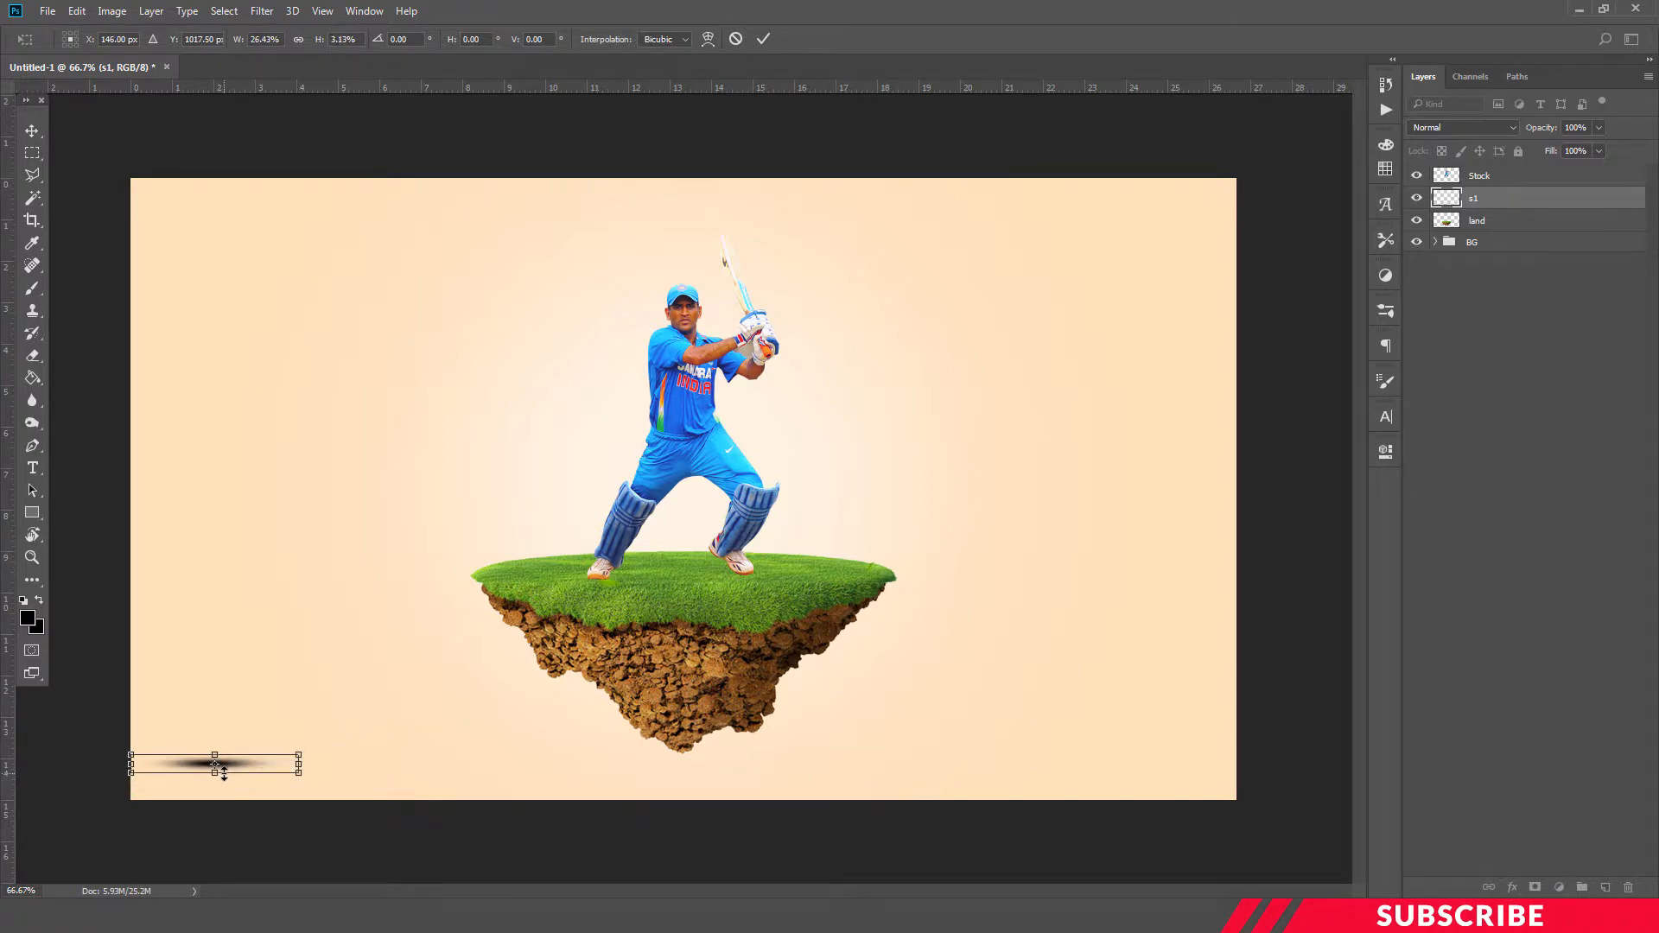
{"action": "key", "text": "Return"}
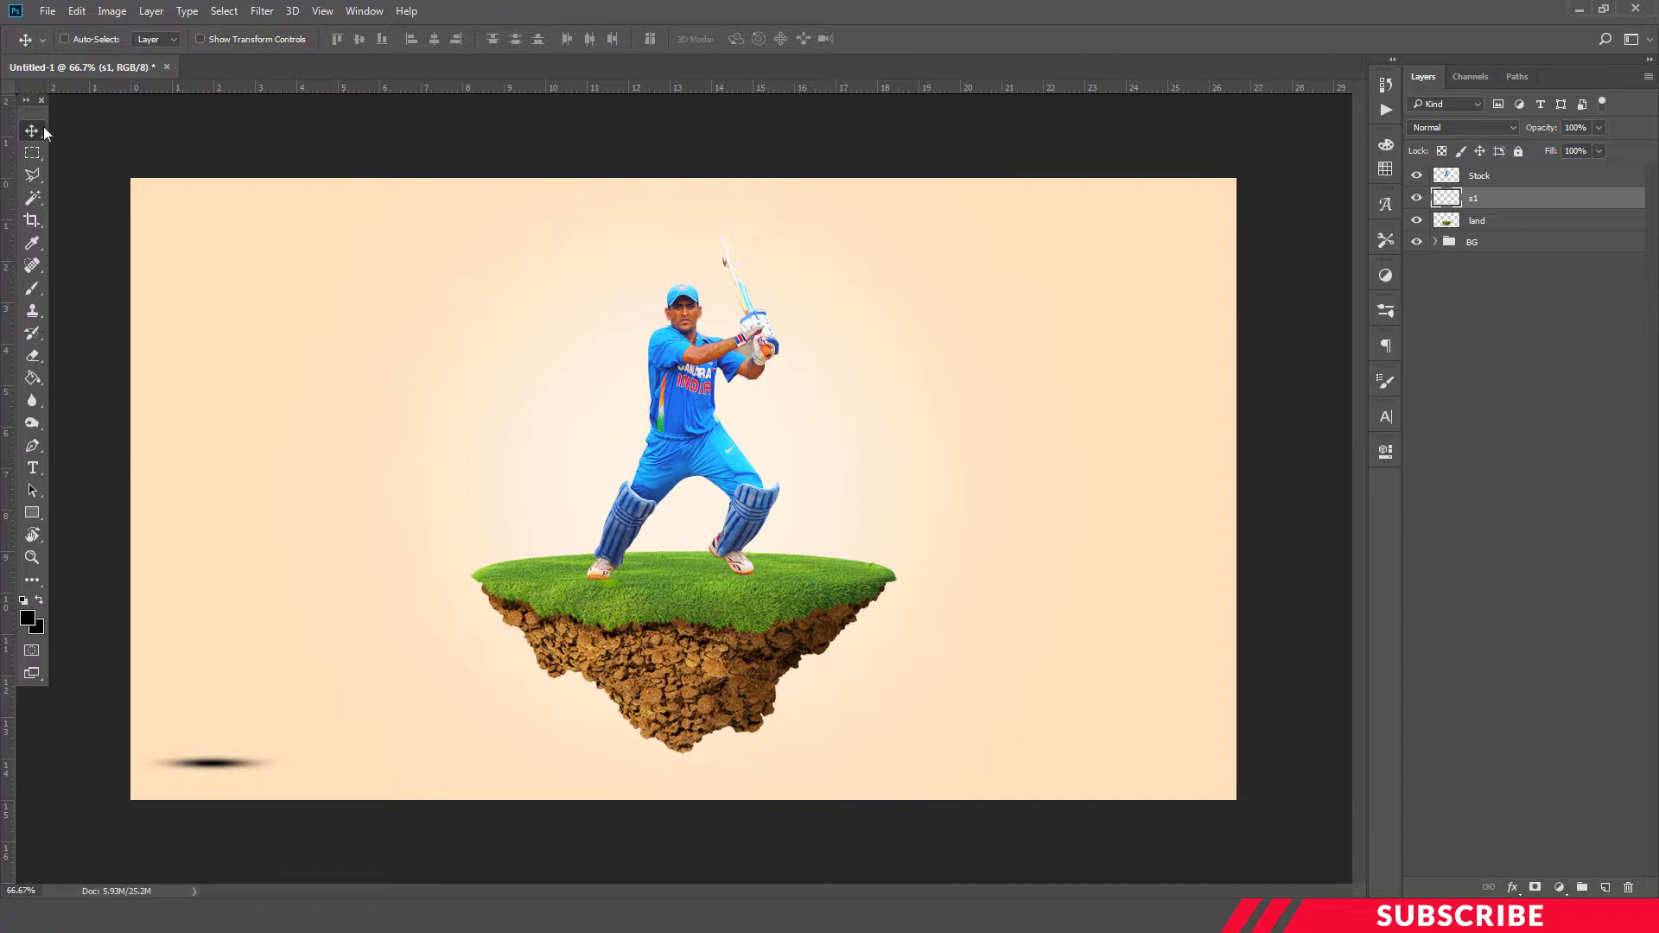
{"action": "left_click_drag", "start_coordinate": [217, 773], "coordinate": [602, 586]}
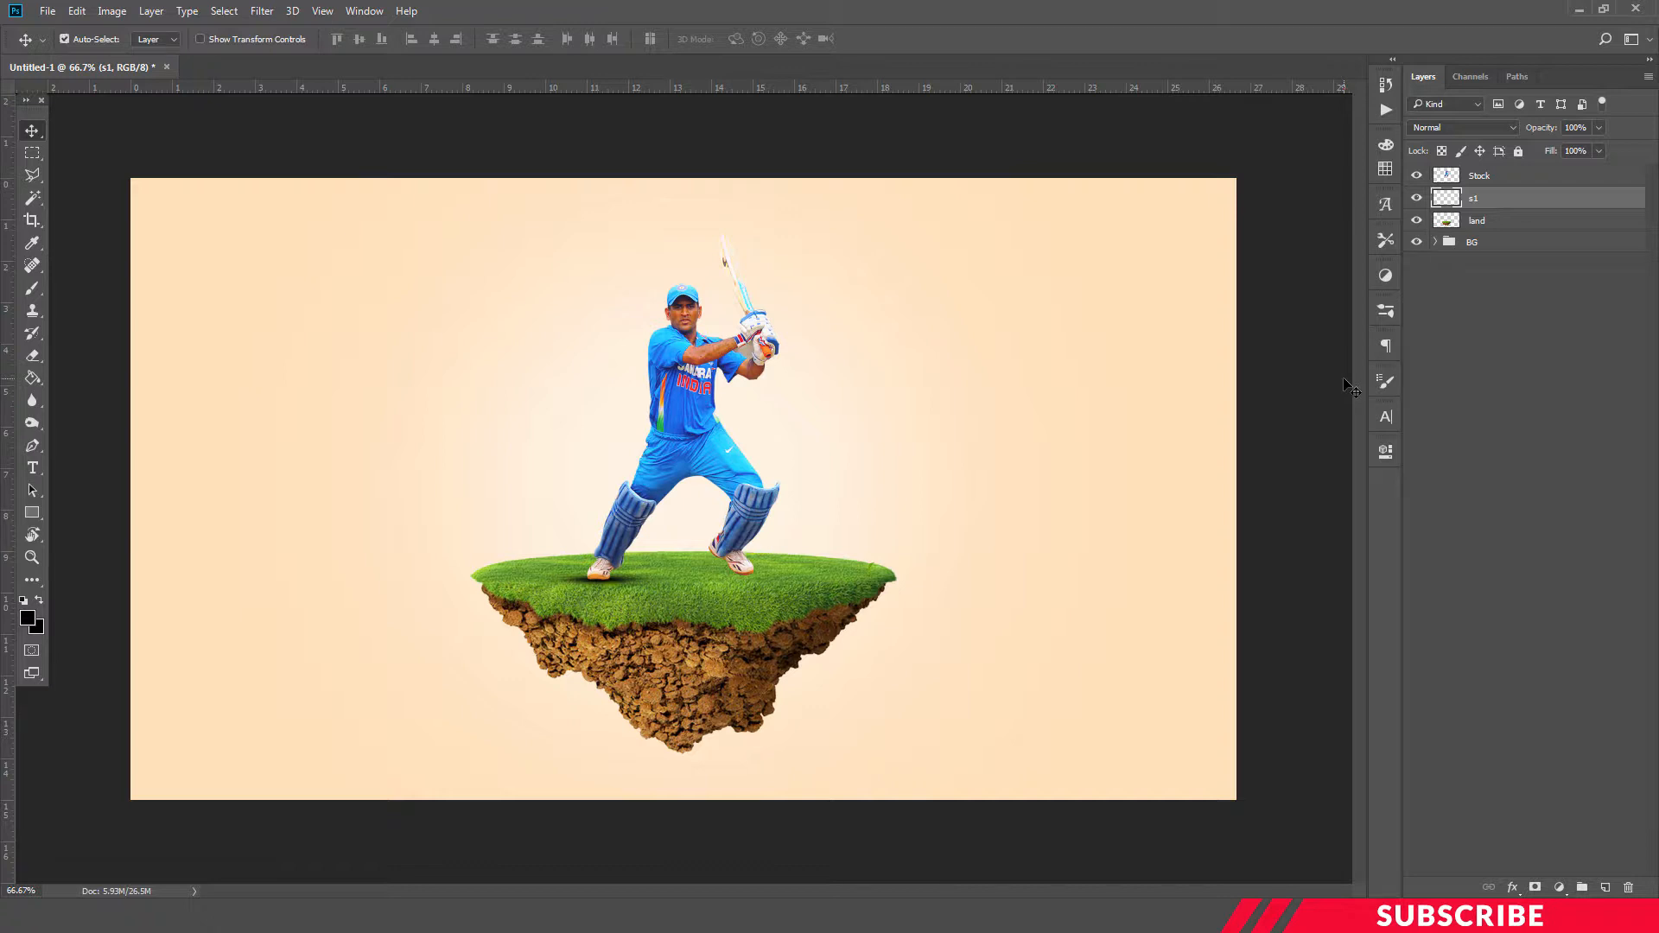
Step: Duplicate the s1 shadow layer and rename the copy as s2
{"action": "key", "text": "ctrl+j"}
{"action": "double_click", "coordinate": [1485, 199]}
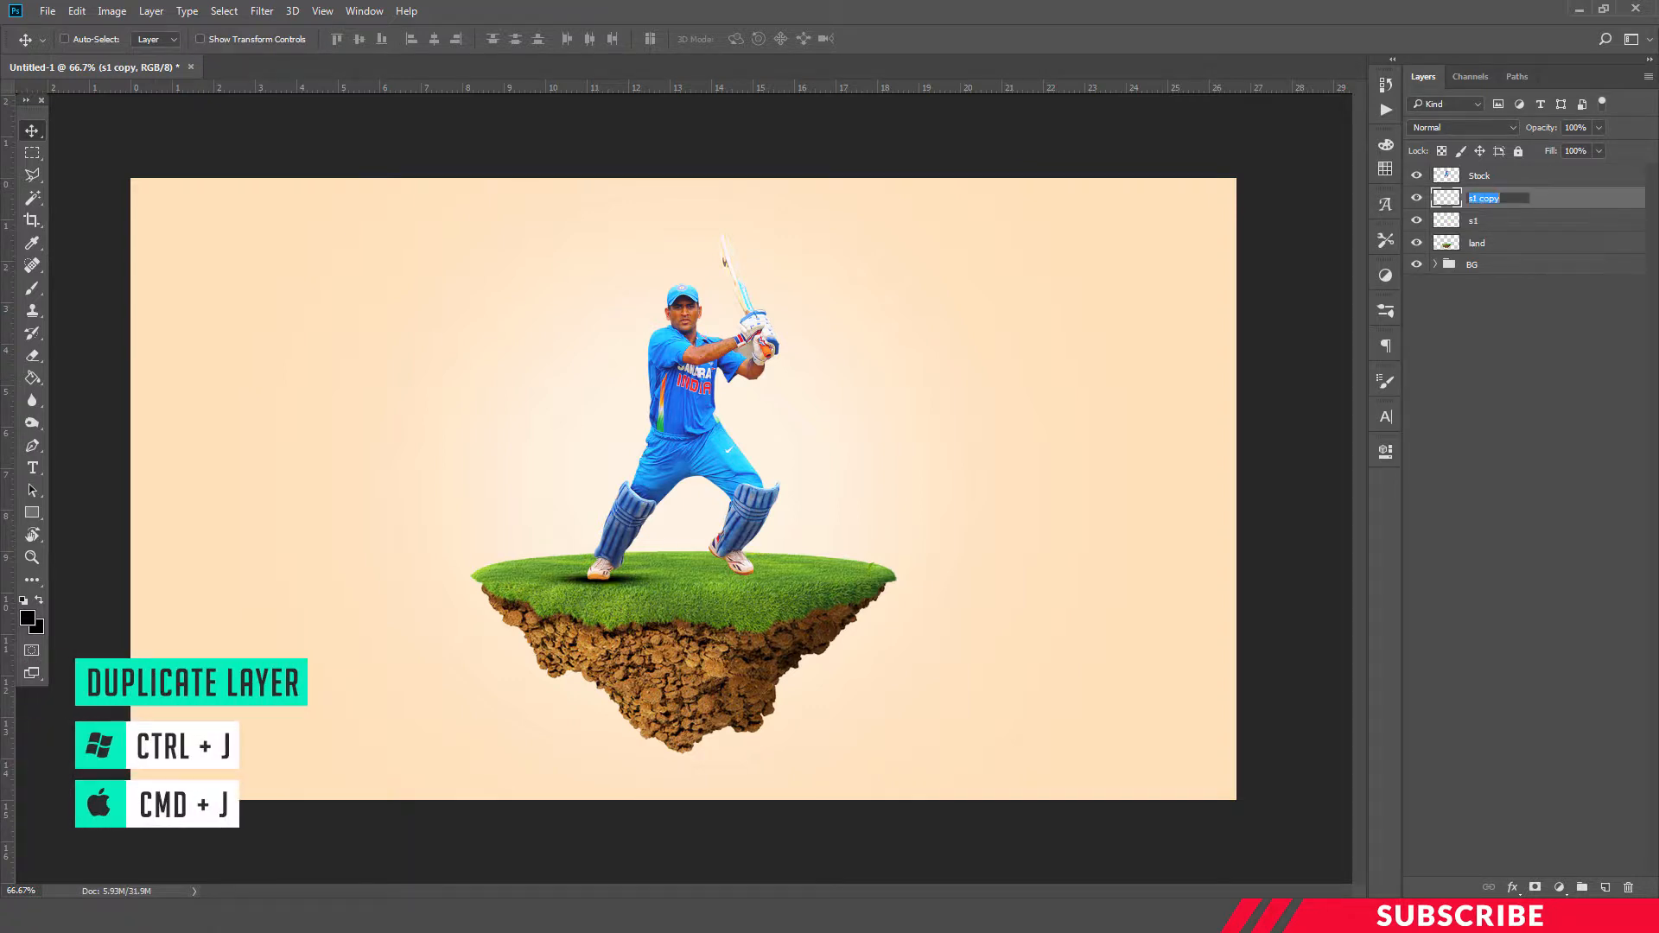
{"action": "type", "text": "s2"}
{"action": "key", "text": "Return"}
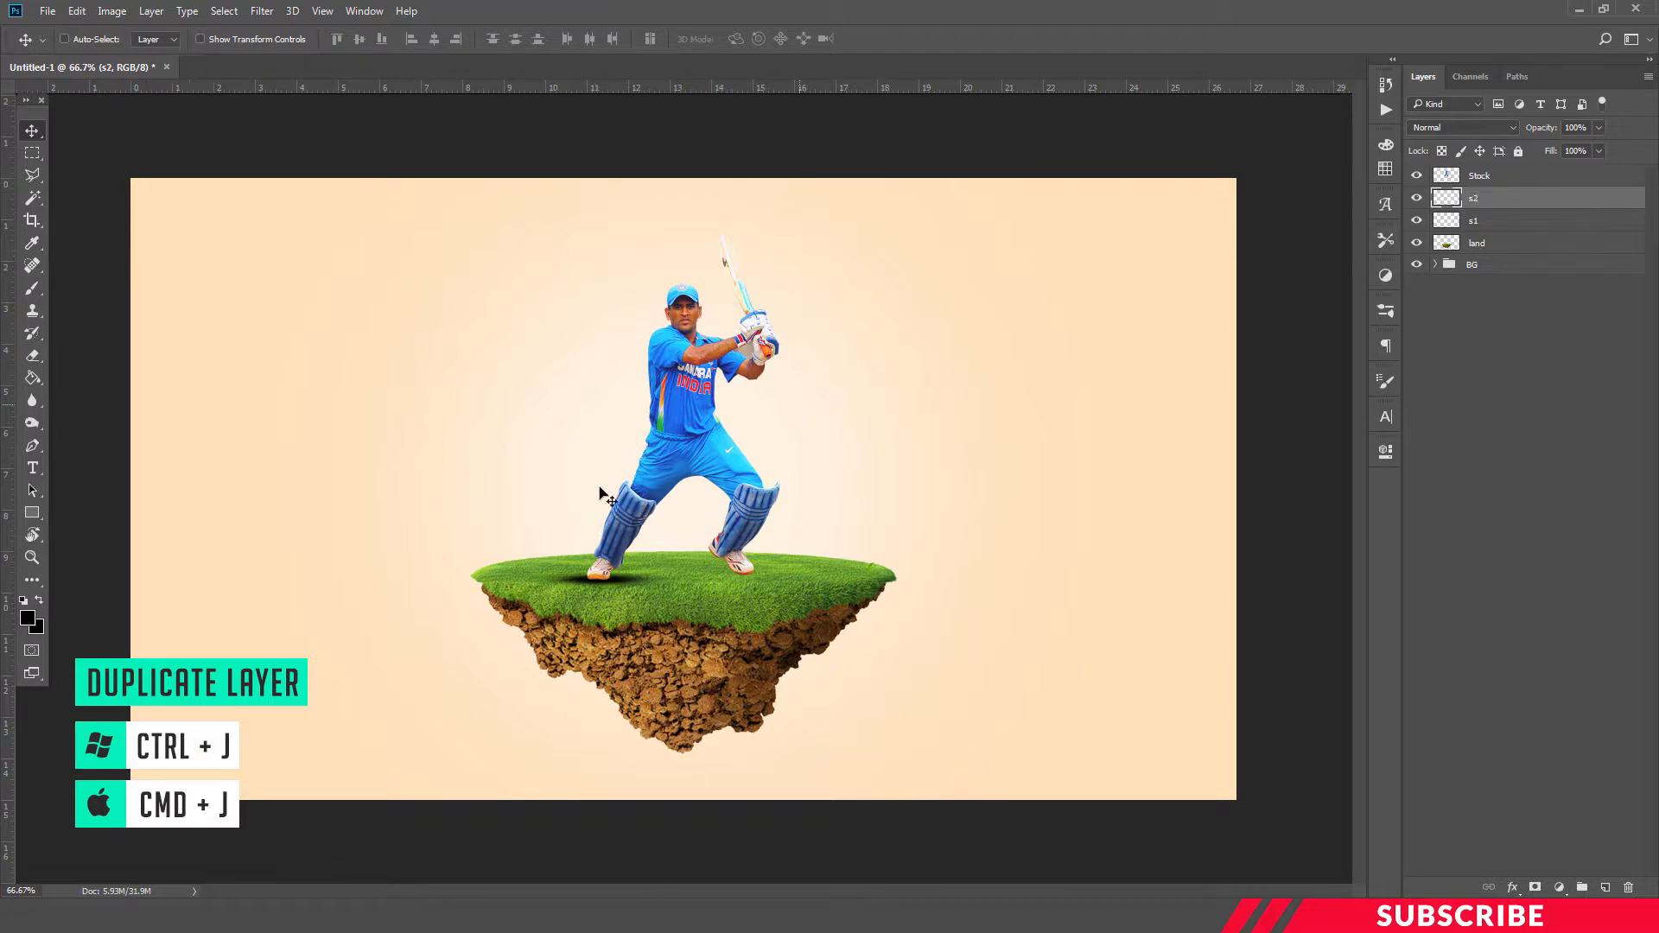
Step: Move the s2 shadow under the batsman's other shoe and nudge it slightly upward
{"action": "left_click_drag", "start_coordinate": [614, 582], "coordinate": [744, 578]}
{"action": "key", "text": "Up"}
{"action": "key", "text": "Up"}
{"action": "key", "text": "Up"}
{"action": "key", "text": "Up"}
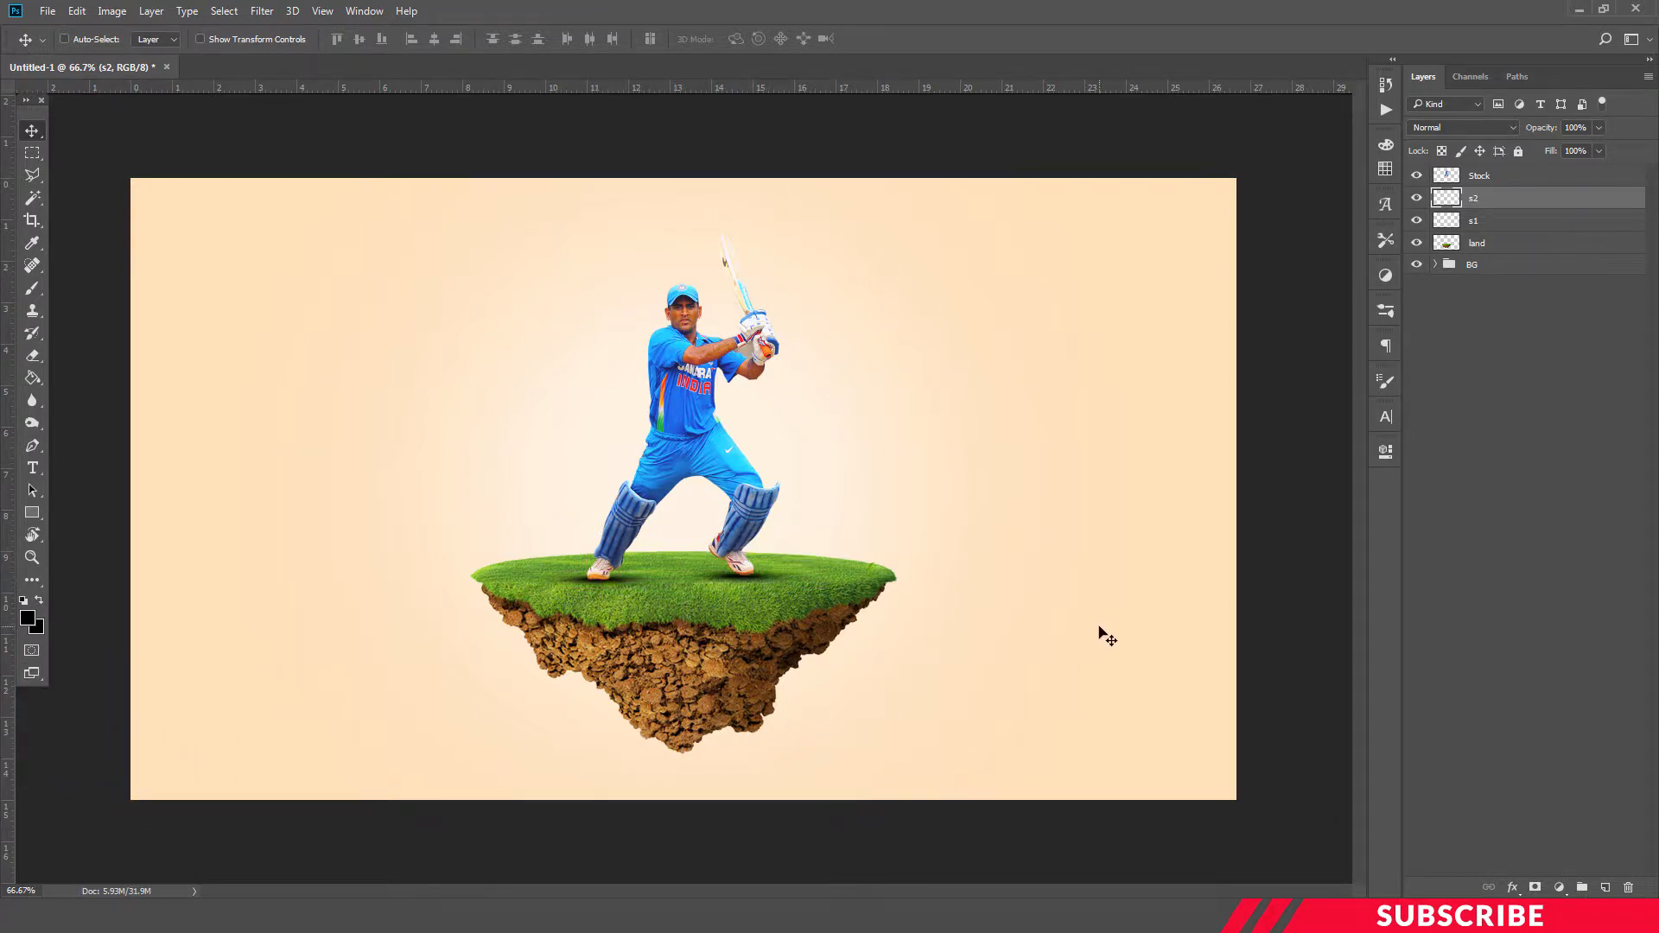
{"action": "key", "text": "Up"}
Step: Open Pic-2 from the PT9 folder in Photoshop, copy its leaves into the composition right of the batsman, and close the source image
{"action": "left_click", "coordinate": [316, 916]}
{"action": "left_click", "coordinate": [510, 414]}
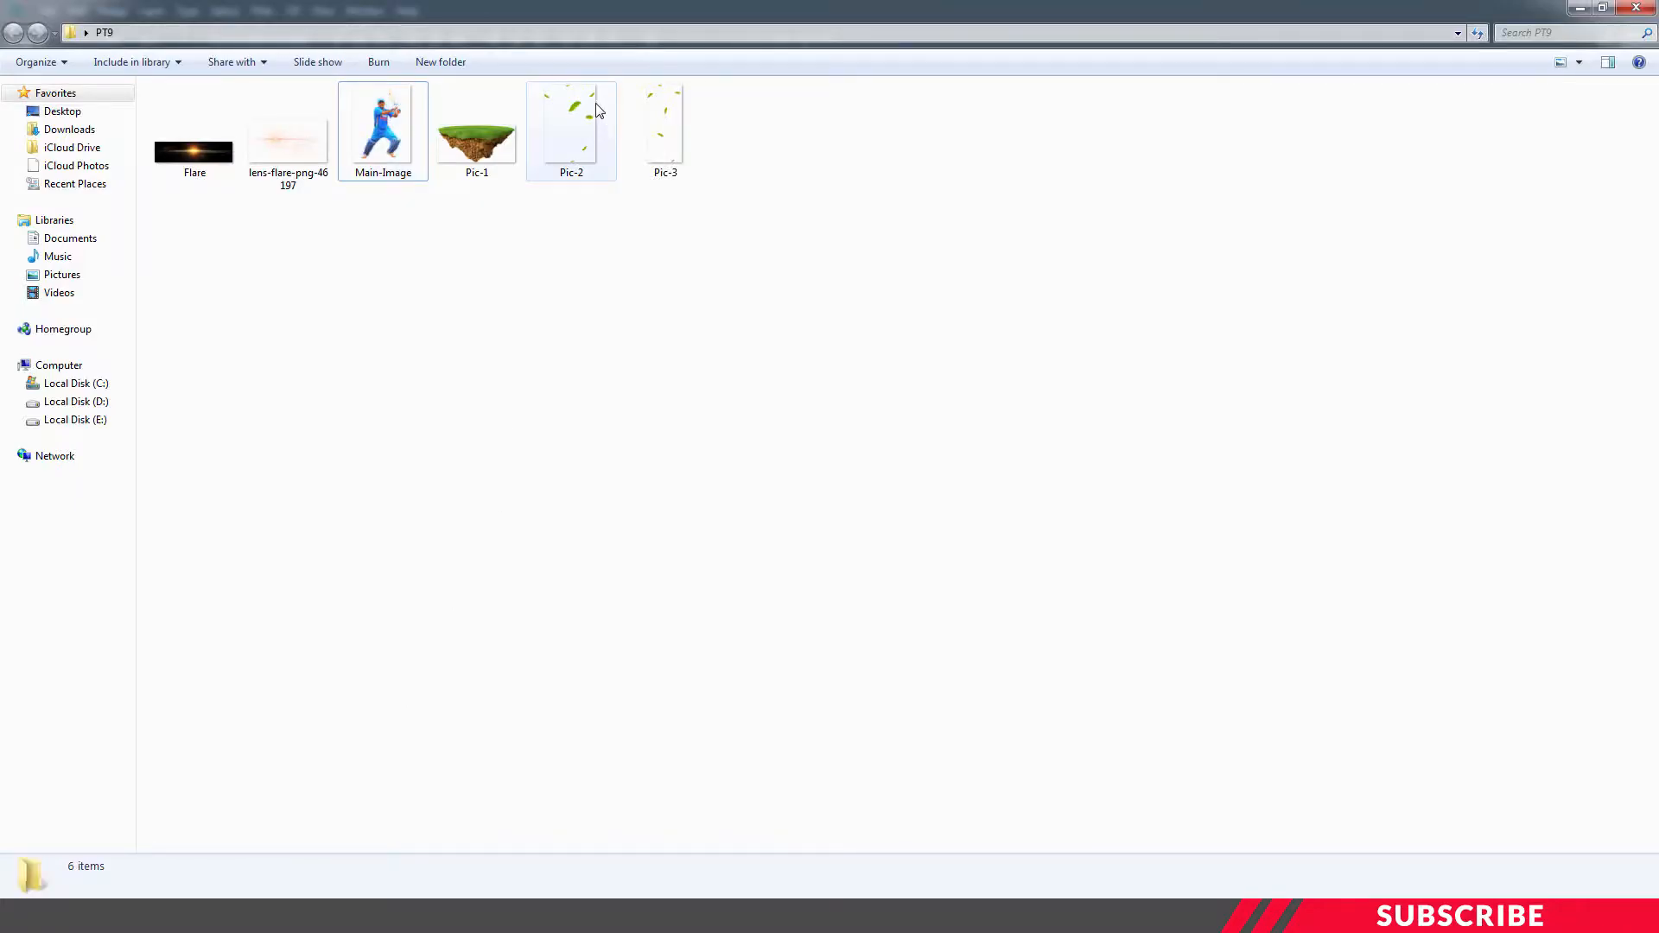
{"action": "right_click", "coordinate": [581, 120]}
{"action": "mouse_move", "coordinate": [657, 277]}
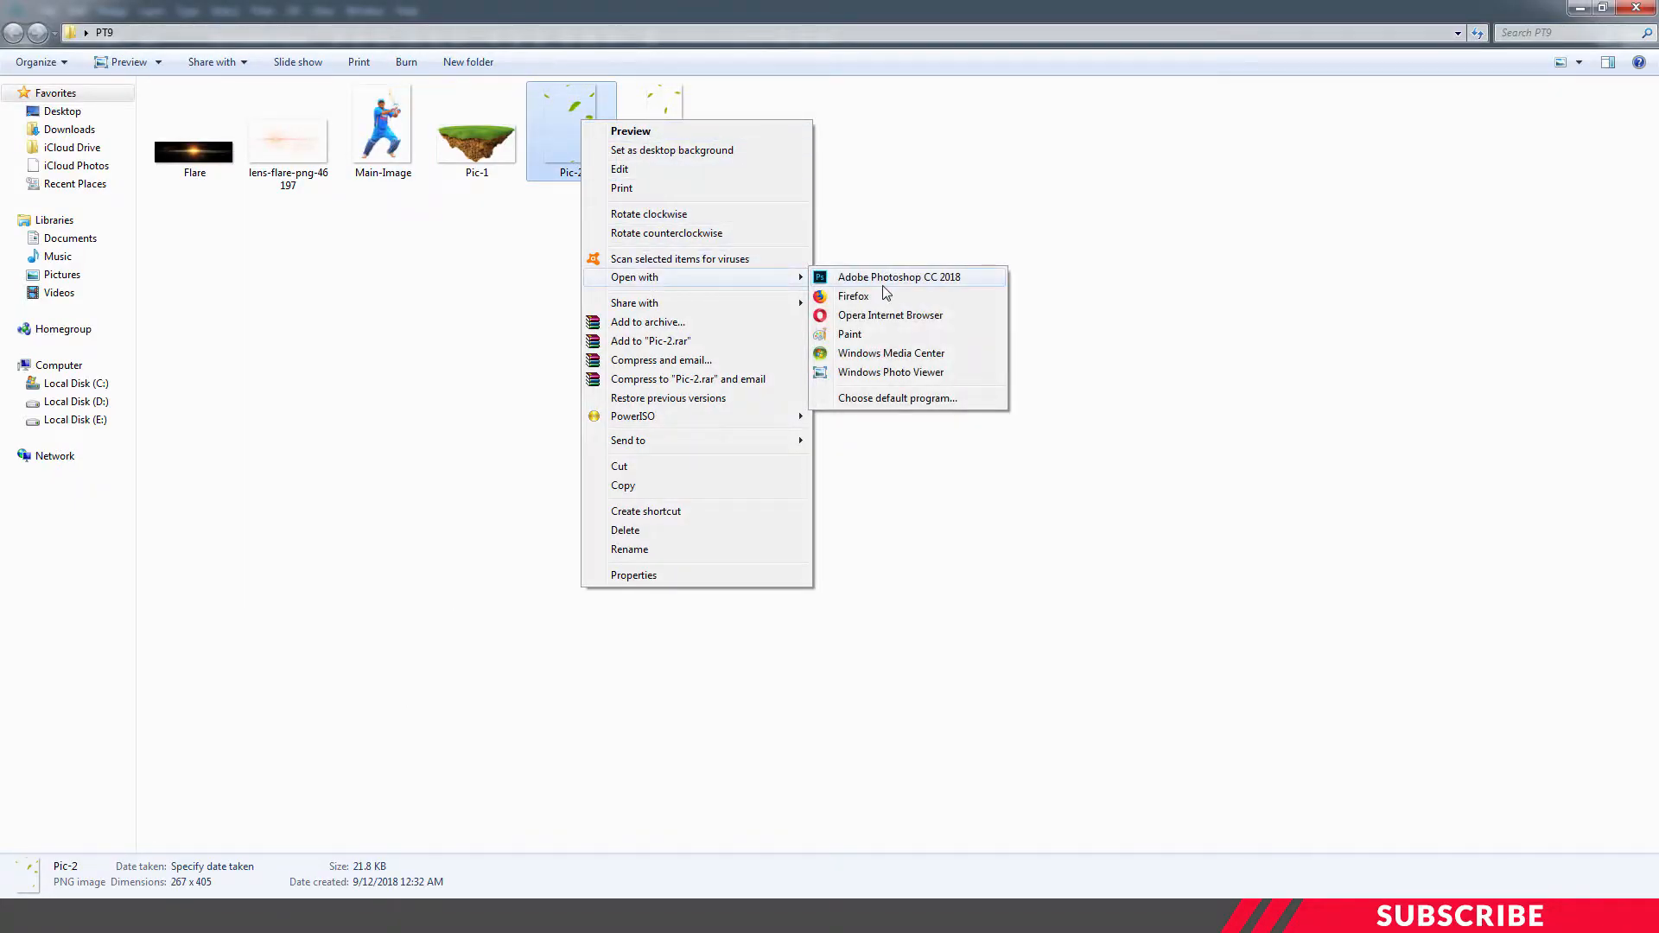
{"action": "left_click", "coordinate": [855, 276]}
{"action": "left_click_drag", "start_coordinate": [303, 88], "coordinate": [334, 162]}
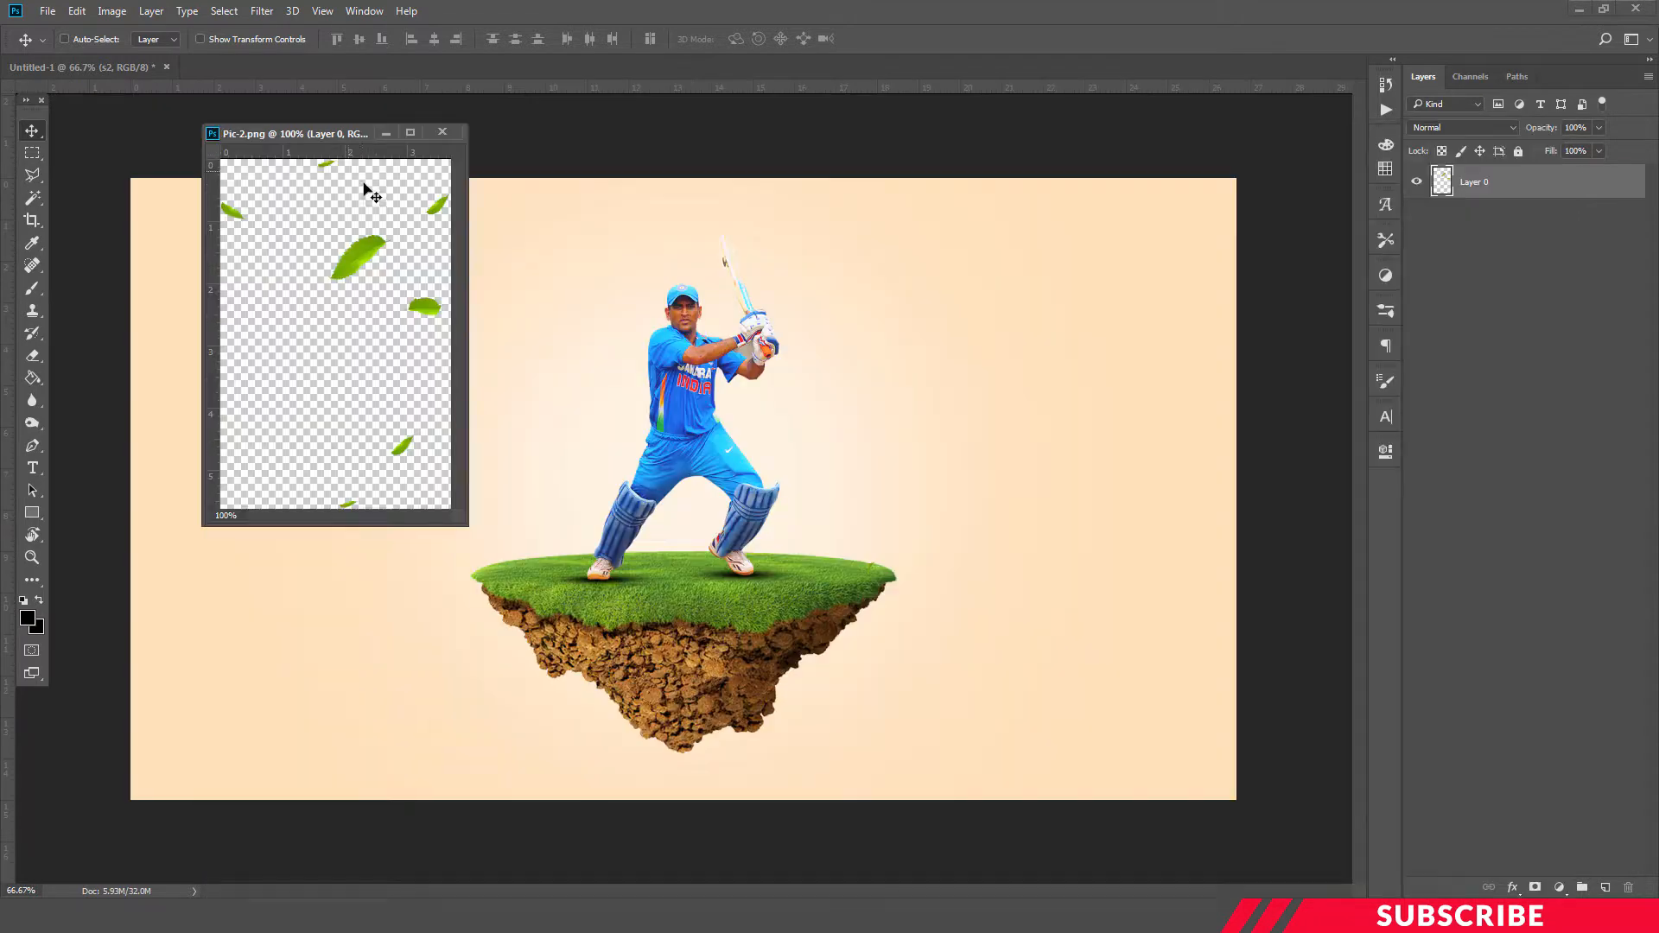
{"action": "left_click_drag", "start_coordinate": [381, 271], "coordinate": [923, 508]}
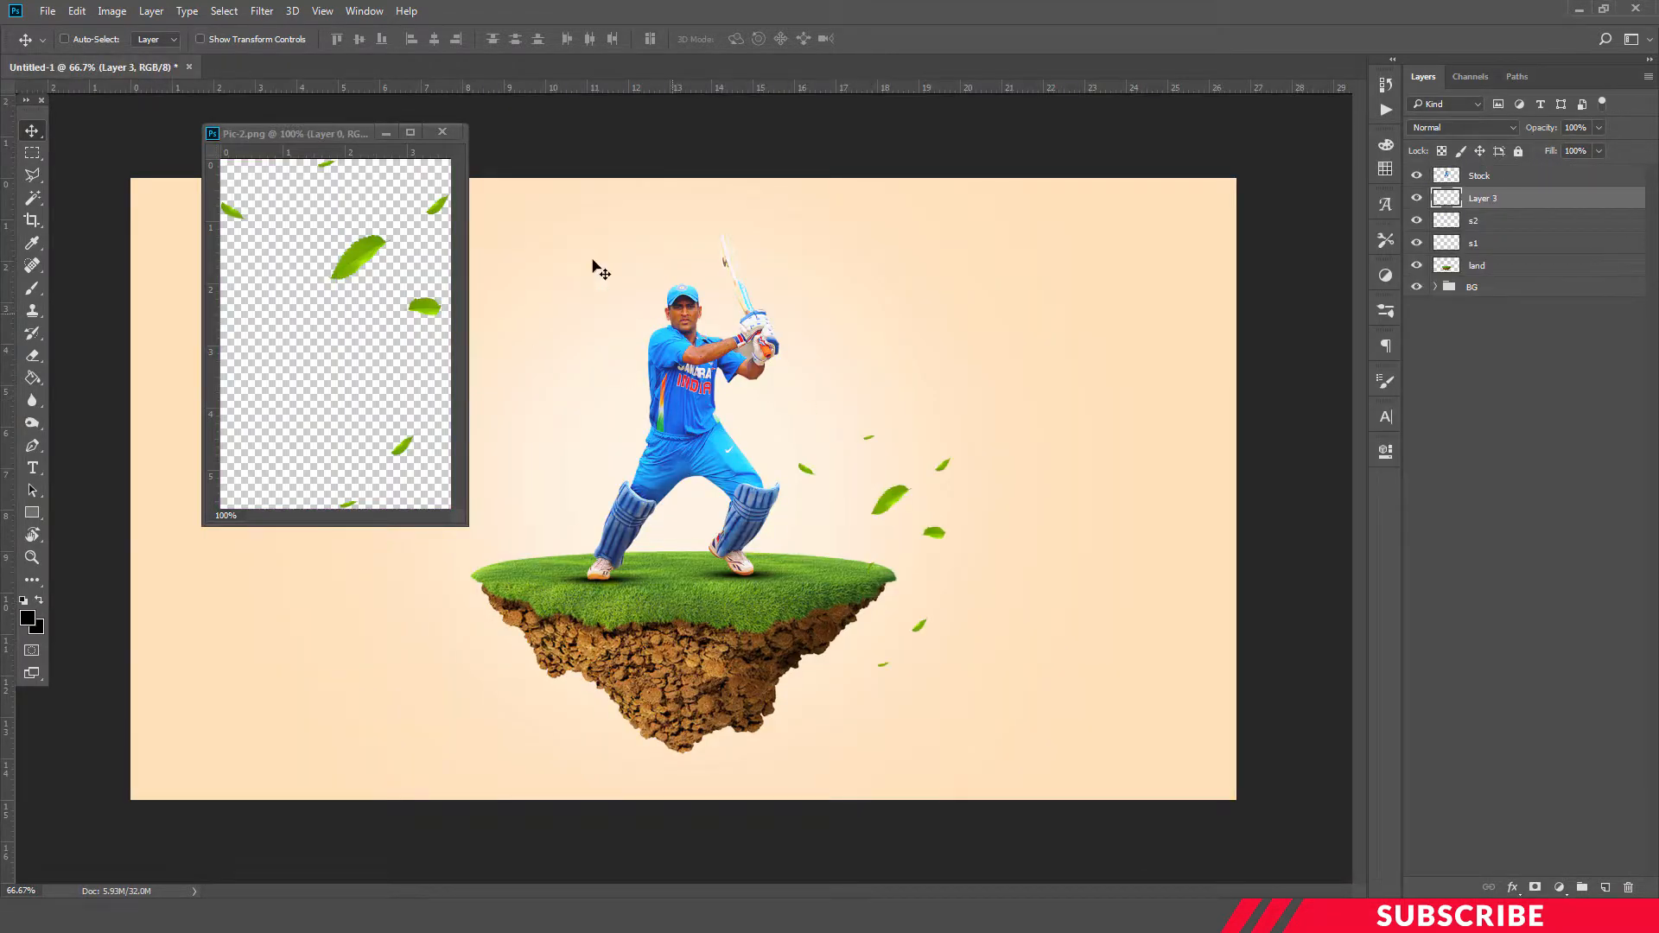
{"action": "left_click", "coordinate": [441, 132]}
Step: Rename the new leaf layer as l1 and shift its leaves slightly down and right beside the island
{"action": "double_click", "coordinate": [1483, 199]}
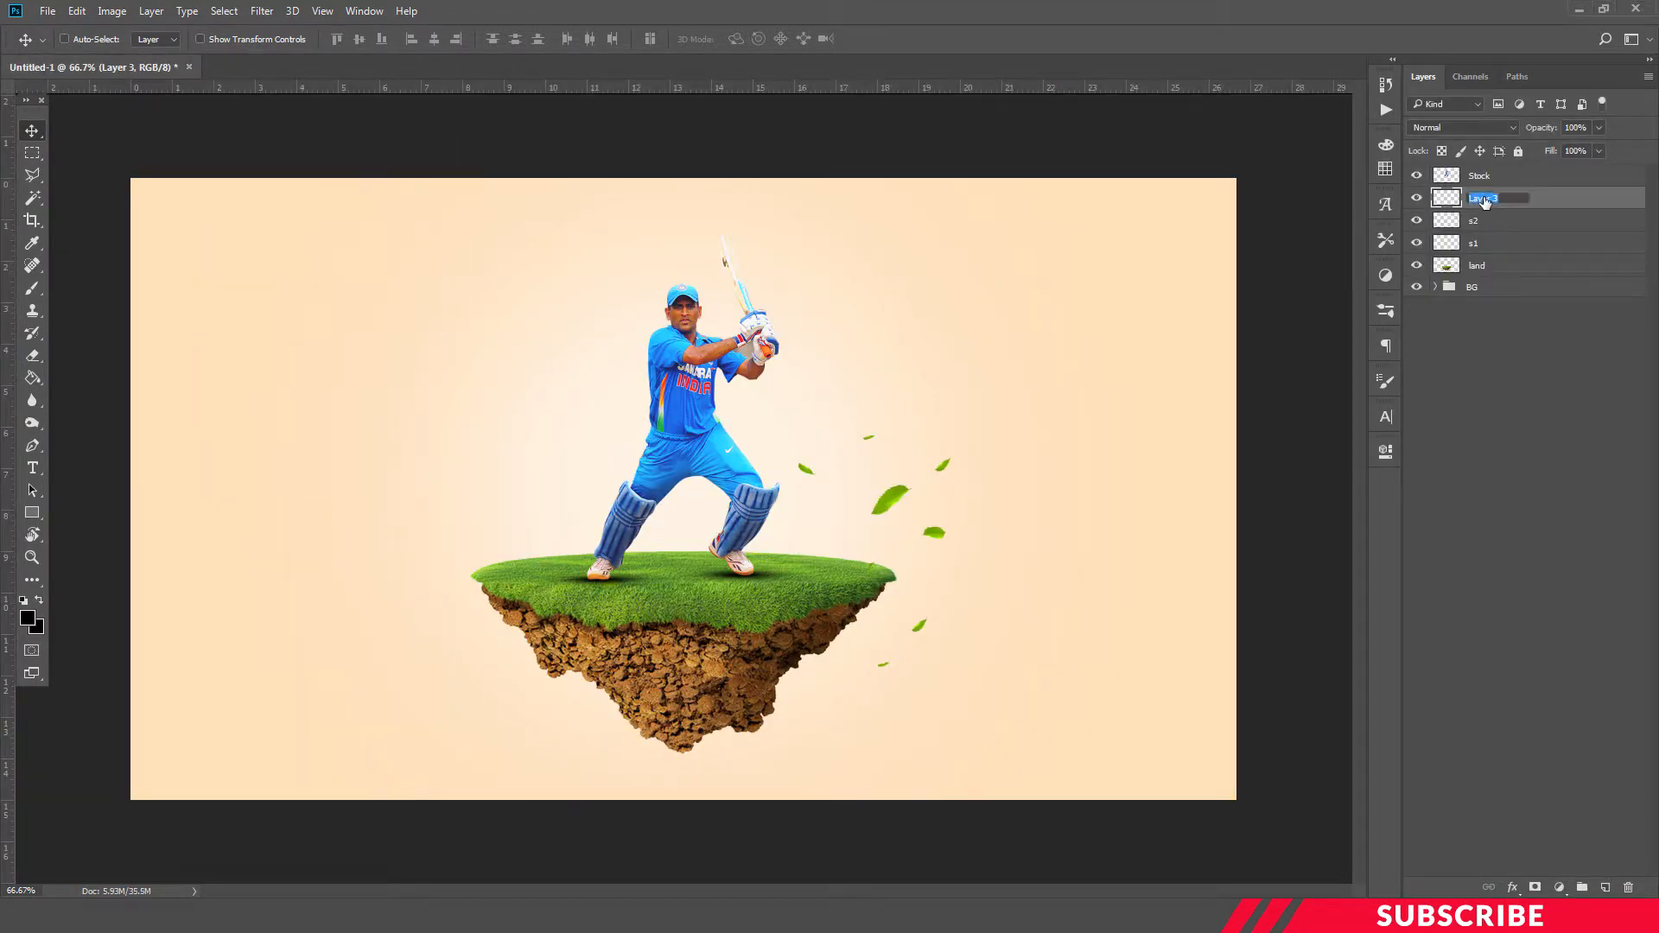
{"action": "key", "text": "BackSpace"}
{"action": "key", "text": "Return"}
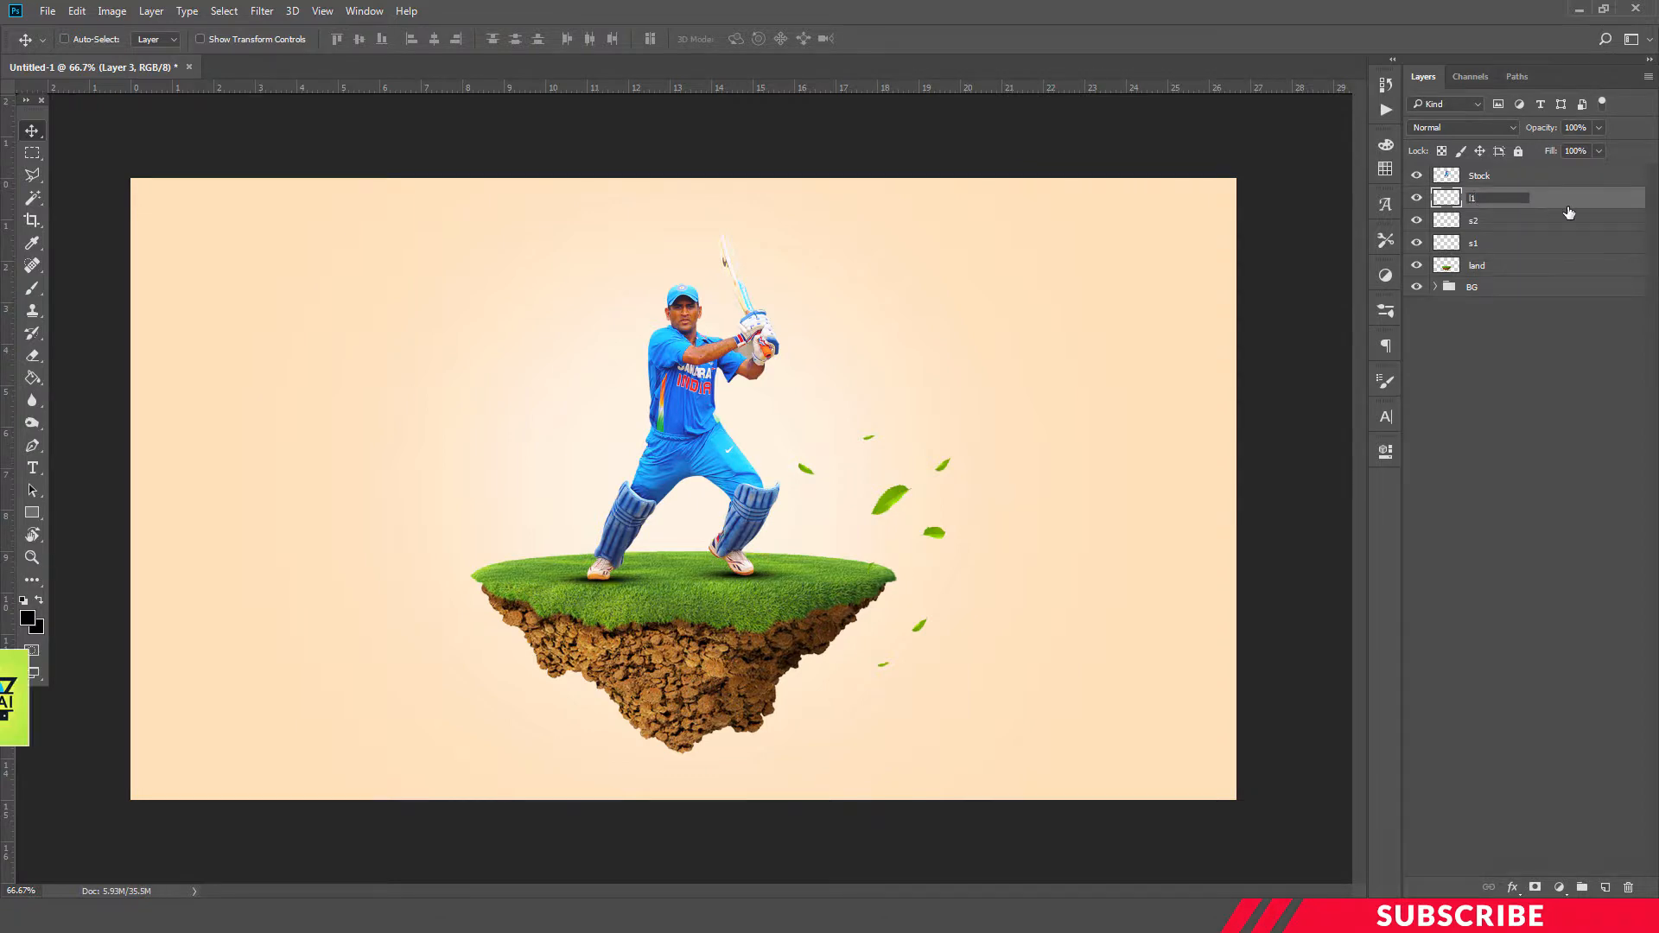
{"action": "left_click_drag", "start_coordinate": [922, 519], "coordinate": [948, 547]}
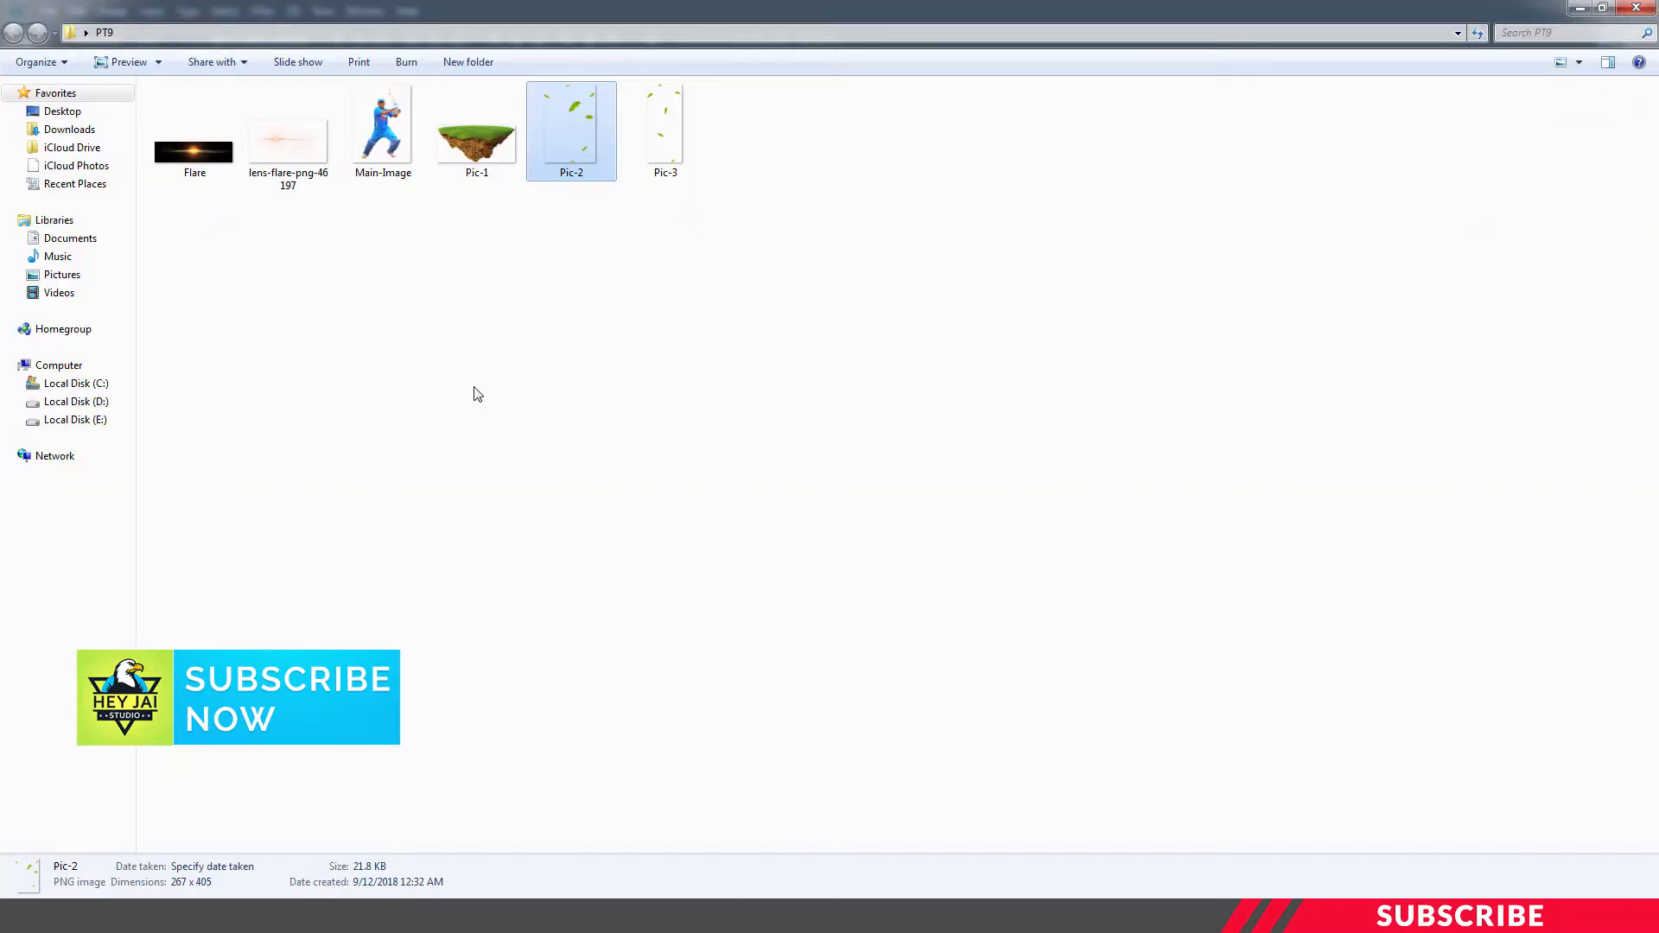
Step: Open Pic-3 in Photoshop, copy its leaves into the composition left of the island, and close the source image
{"action": "left_click", "coordinate": [652, 111]}
{"action": "right_click", "coordinate": [650, 106]}
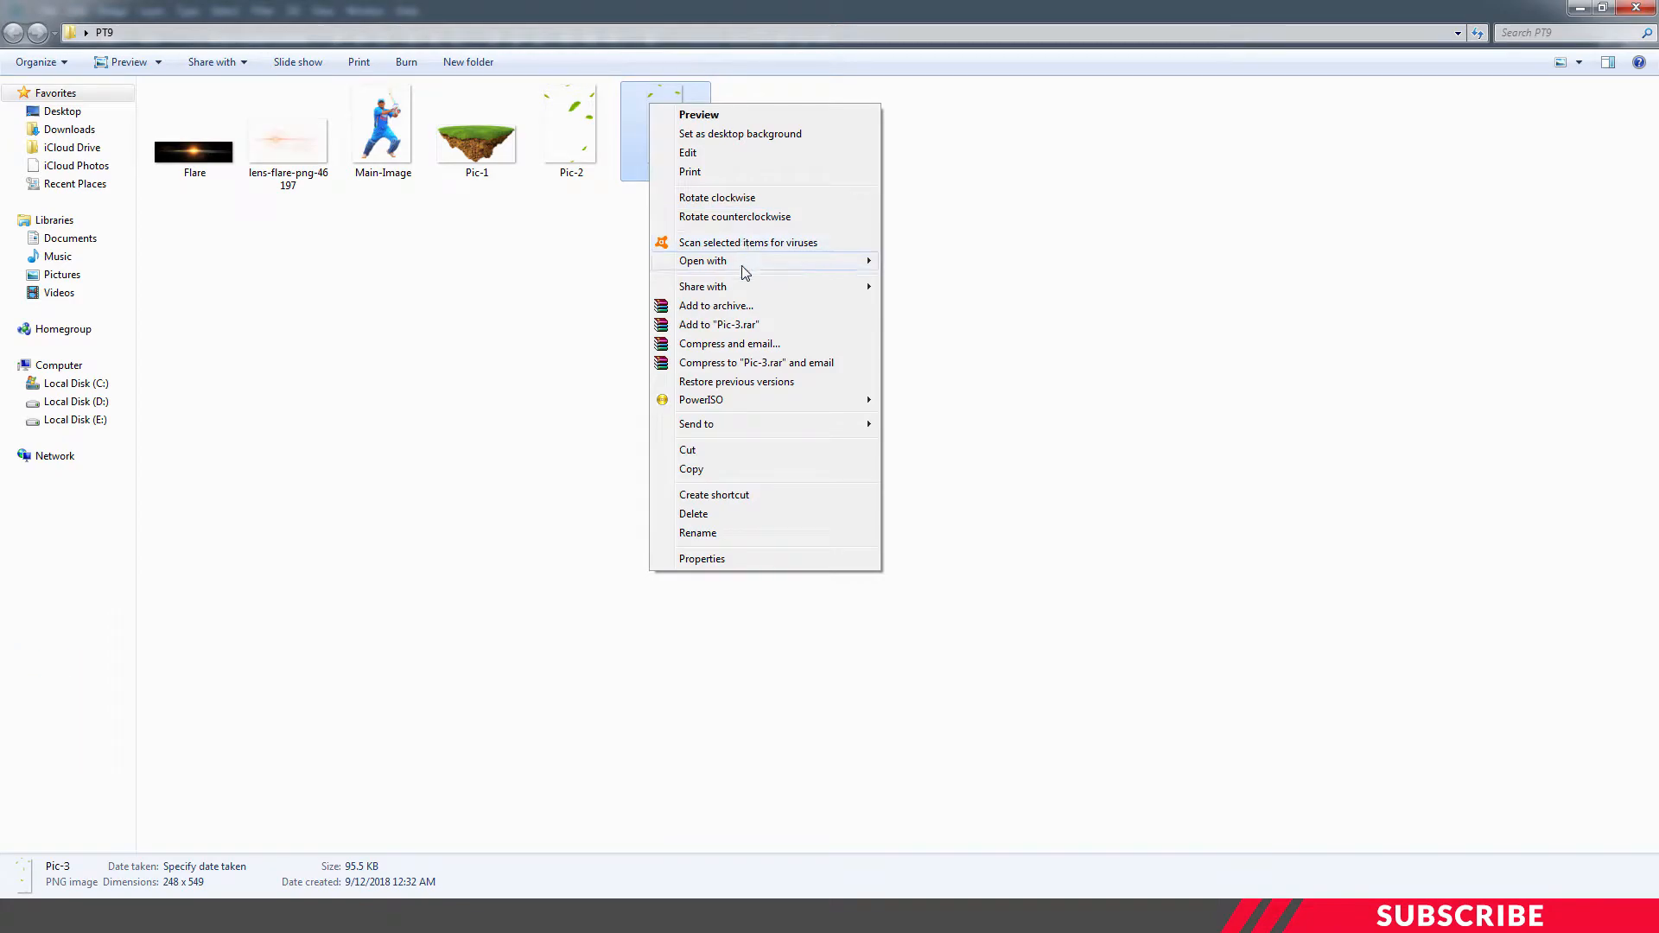
{"action": "mouse_move", "coordinate": [740, 261]}
{"action": "left_click", "coordinate": [954, 262]}
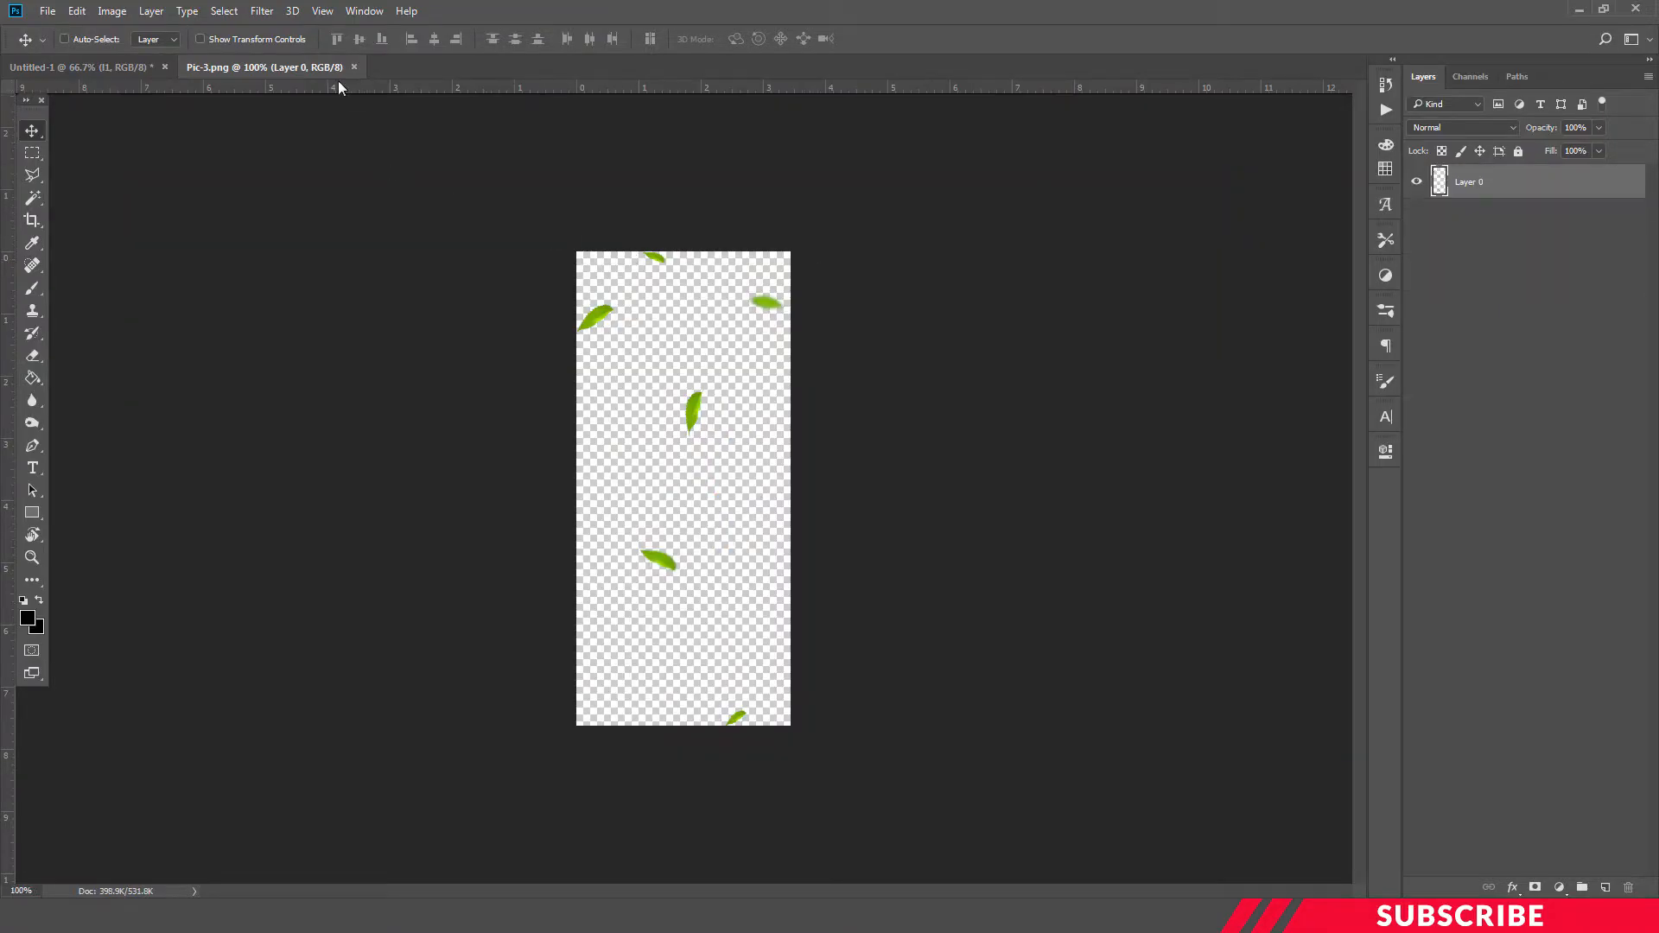
{"action": "left_click_drag", "start_coordinate": [338, 76], "coordinate": [316, 178]}
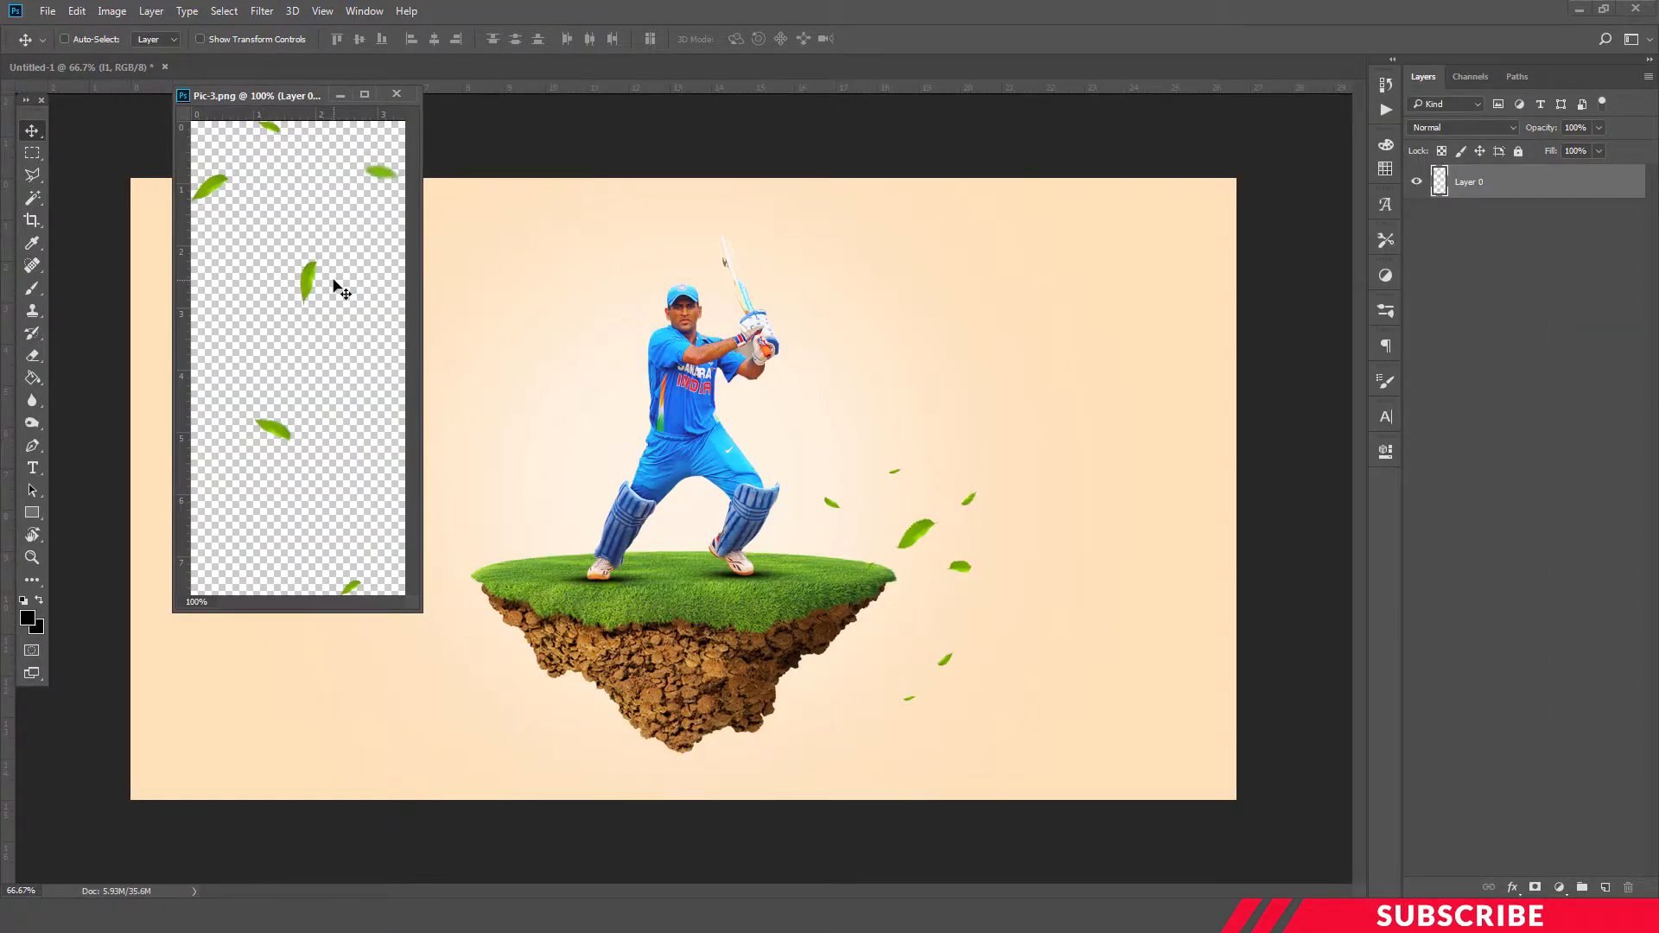
{"action": "left_click_drag", "start_coordinate": [334, 287], "coordinate": [420, 571]}
{"action": "left_click", "coordinate": [408, 100]}
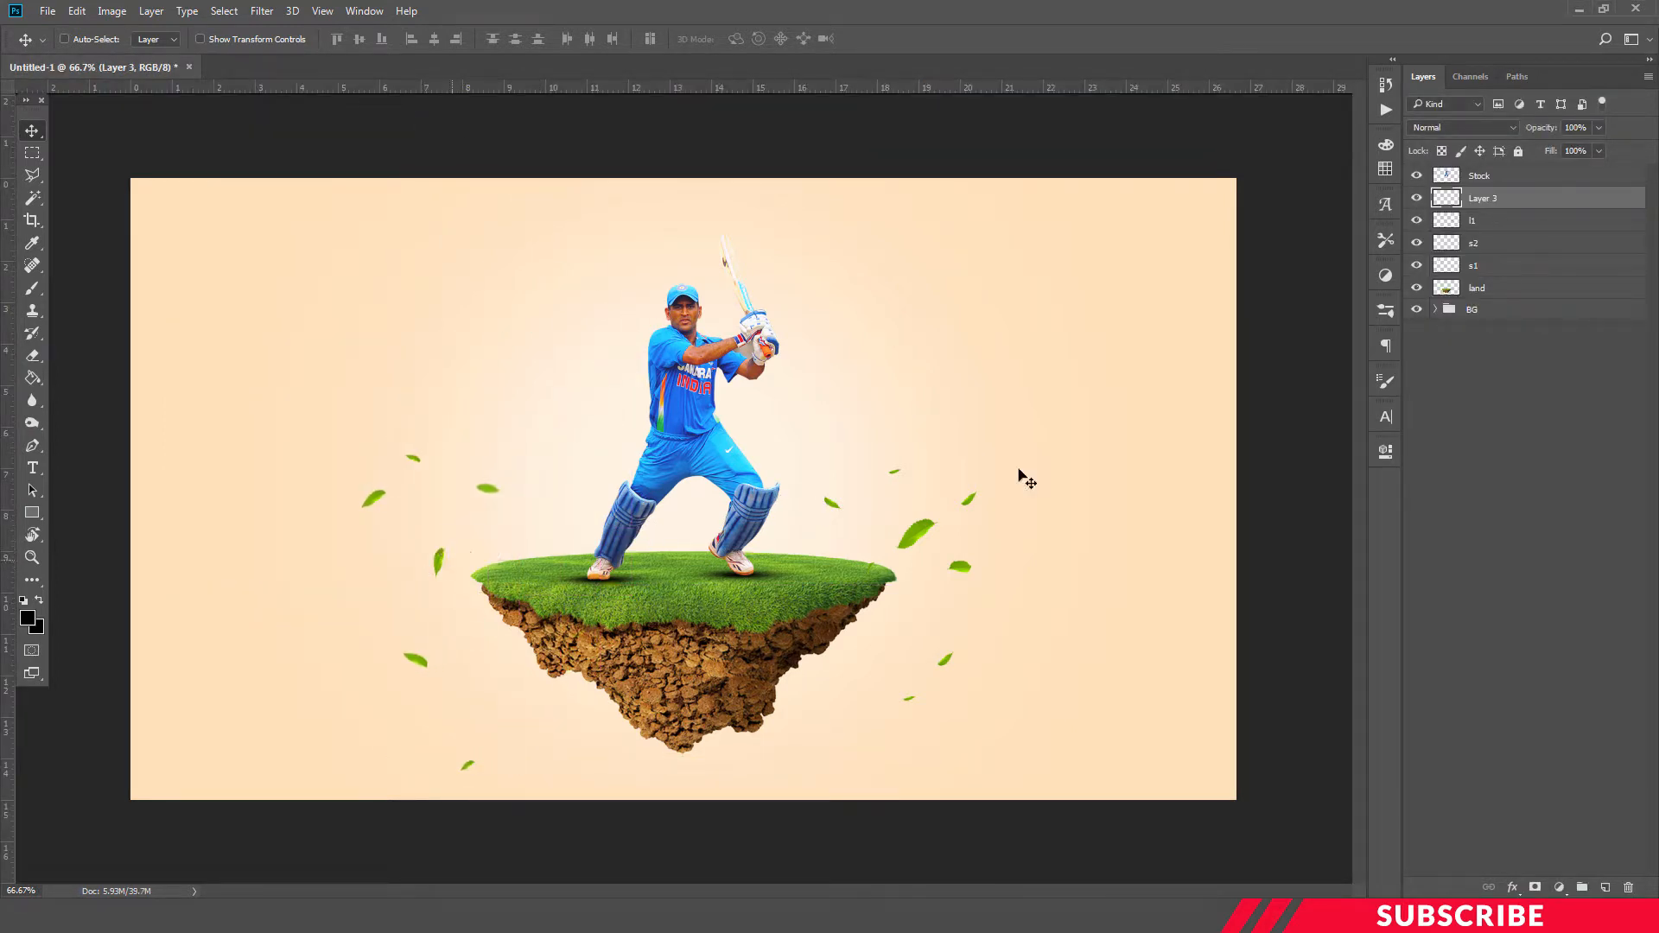
Step: Rename the second leaf layer as l2
{"action": "double_click", "coordinate": [1482, 199]}
{"action": "type", "text": "l2"}
{"action": "key", "text": "Return"}
Step: Add a new empty layer above l2 and name it t1
{"action": "left_click", "coordinate": [1604, 887]}
{"action": "double_click", "coordinate": [1477, 197]}
{"action": "type", "text": "t1"}
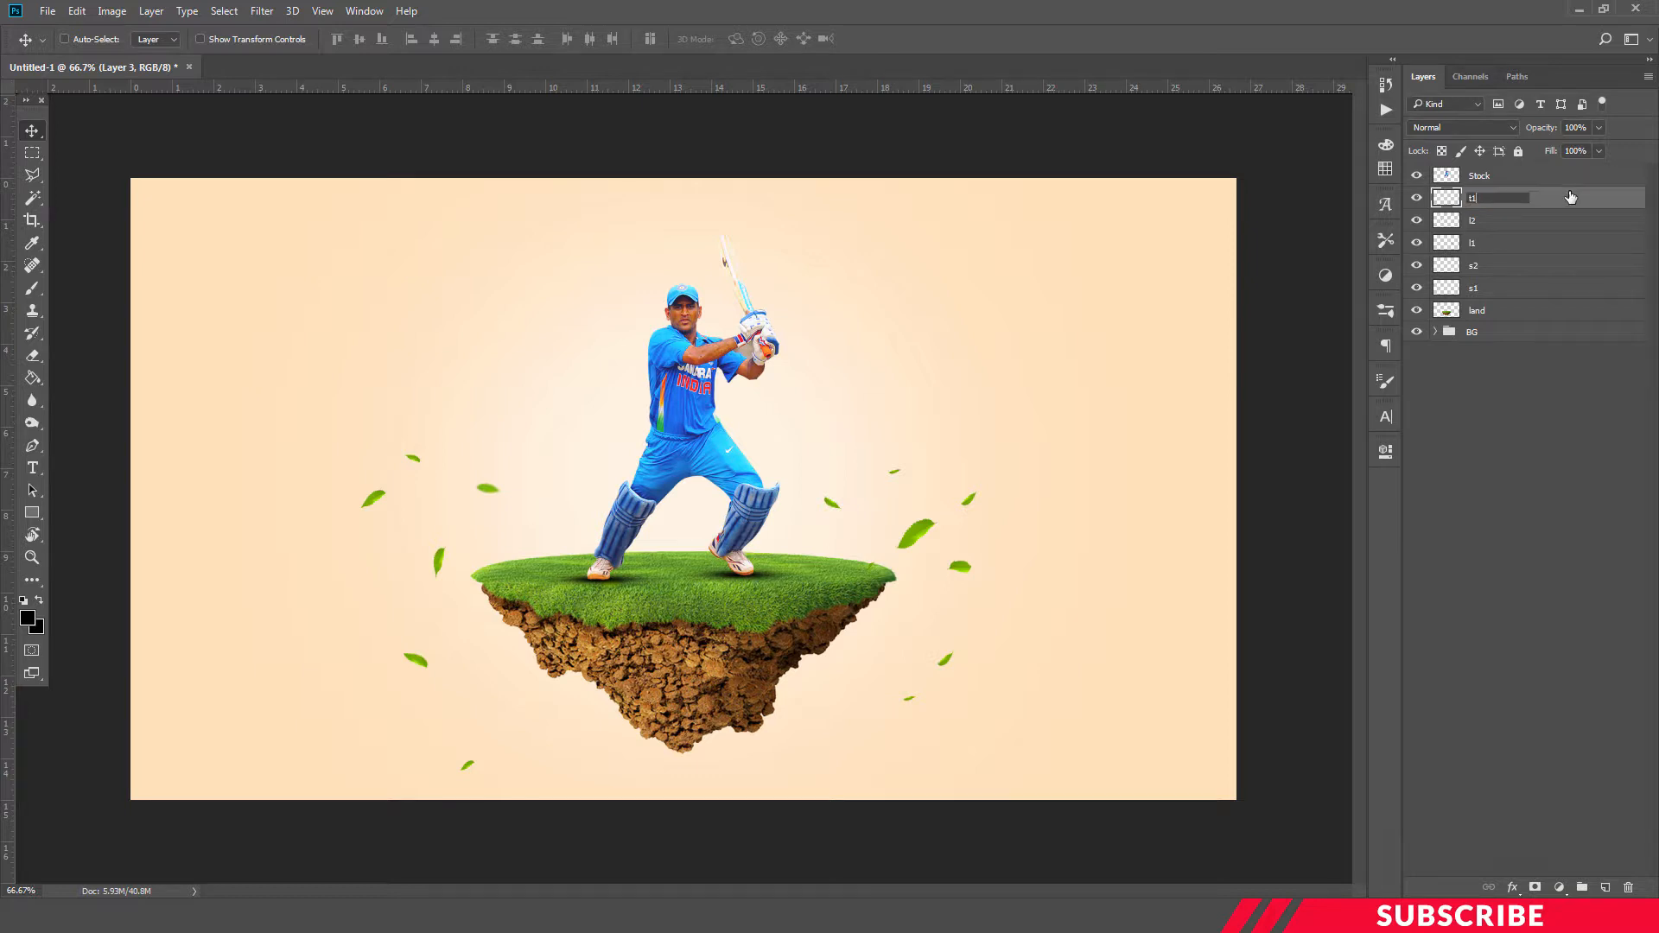
{"action": "key", "text": "Return"}
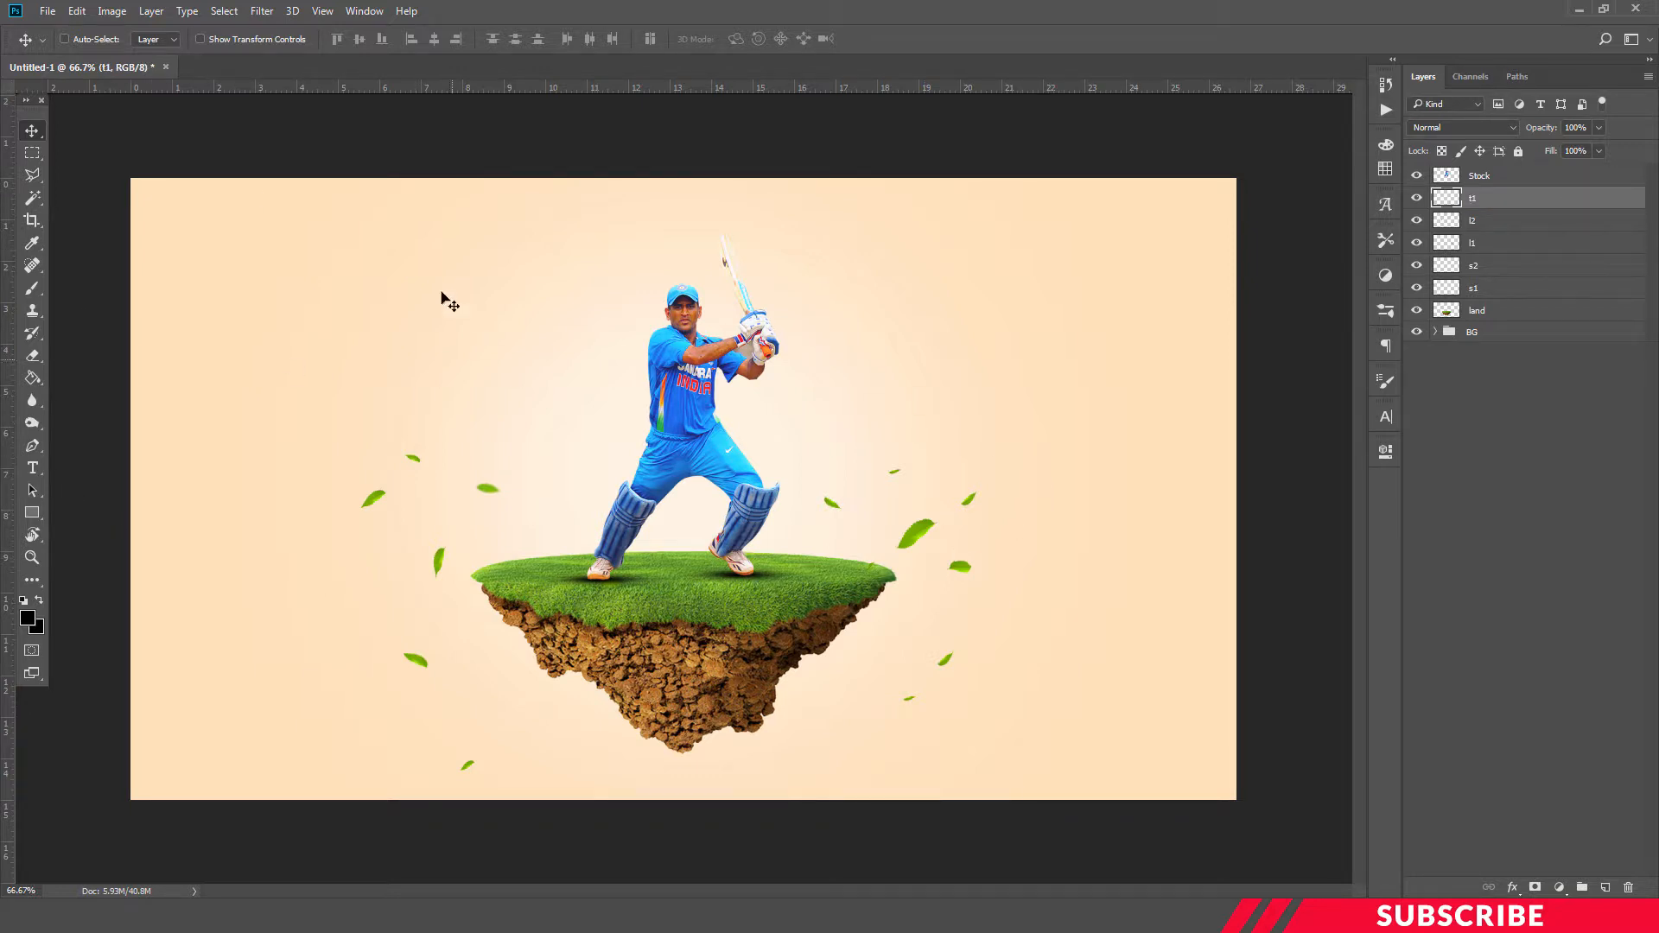
Step: Set the foreground color to crimson red e21b4a
{"action": "left_click", "coordinate": [29, 620]}
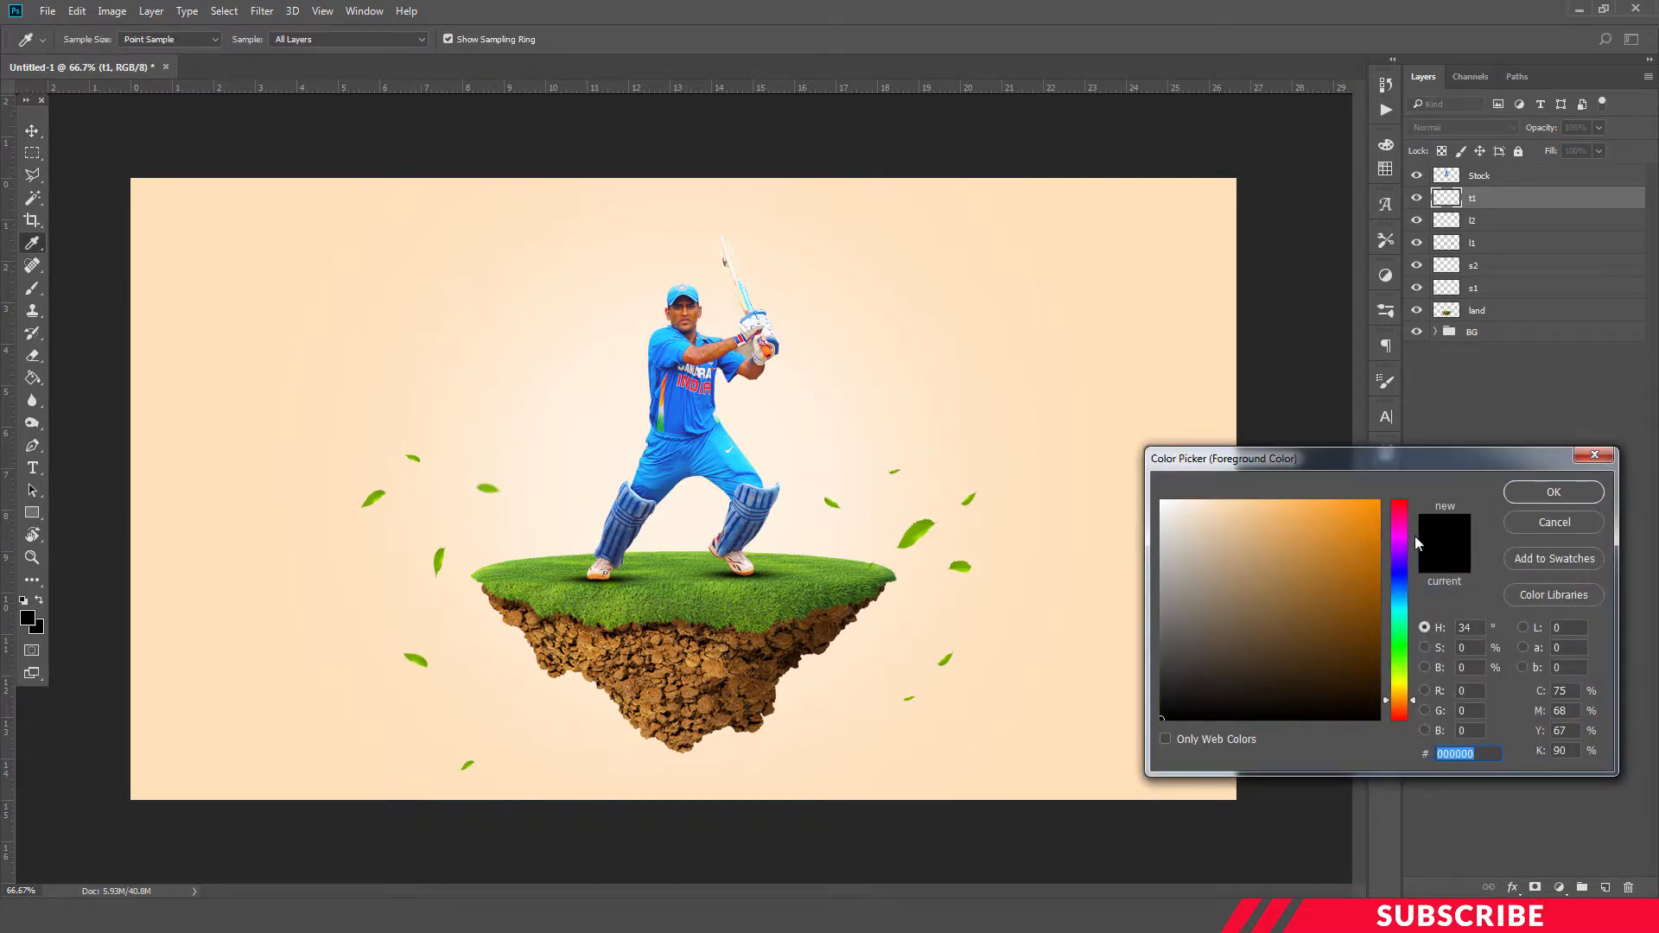
{"action": "left_click_drag", "start_coordinate": [1404, 518], "coordinate": [1401, 516]}
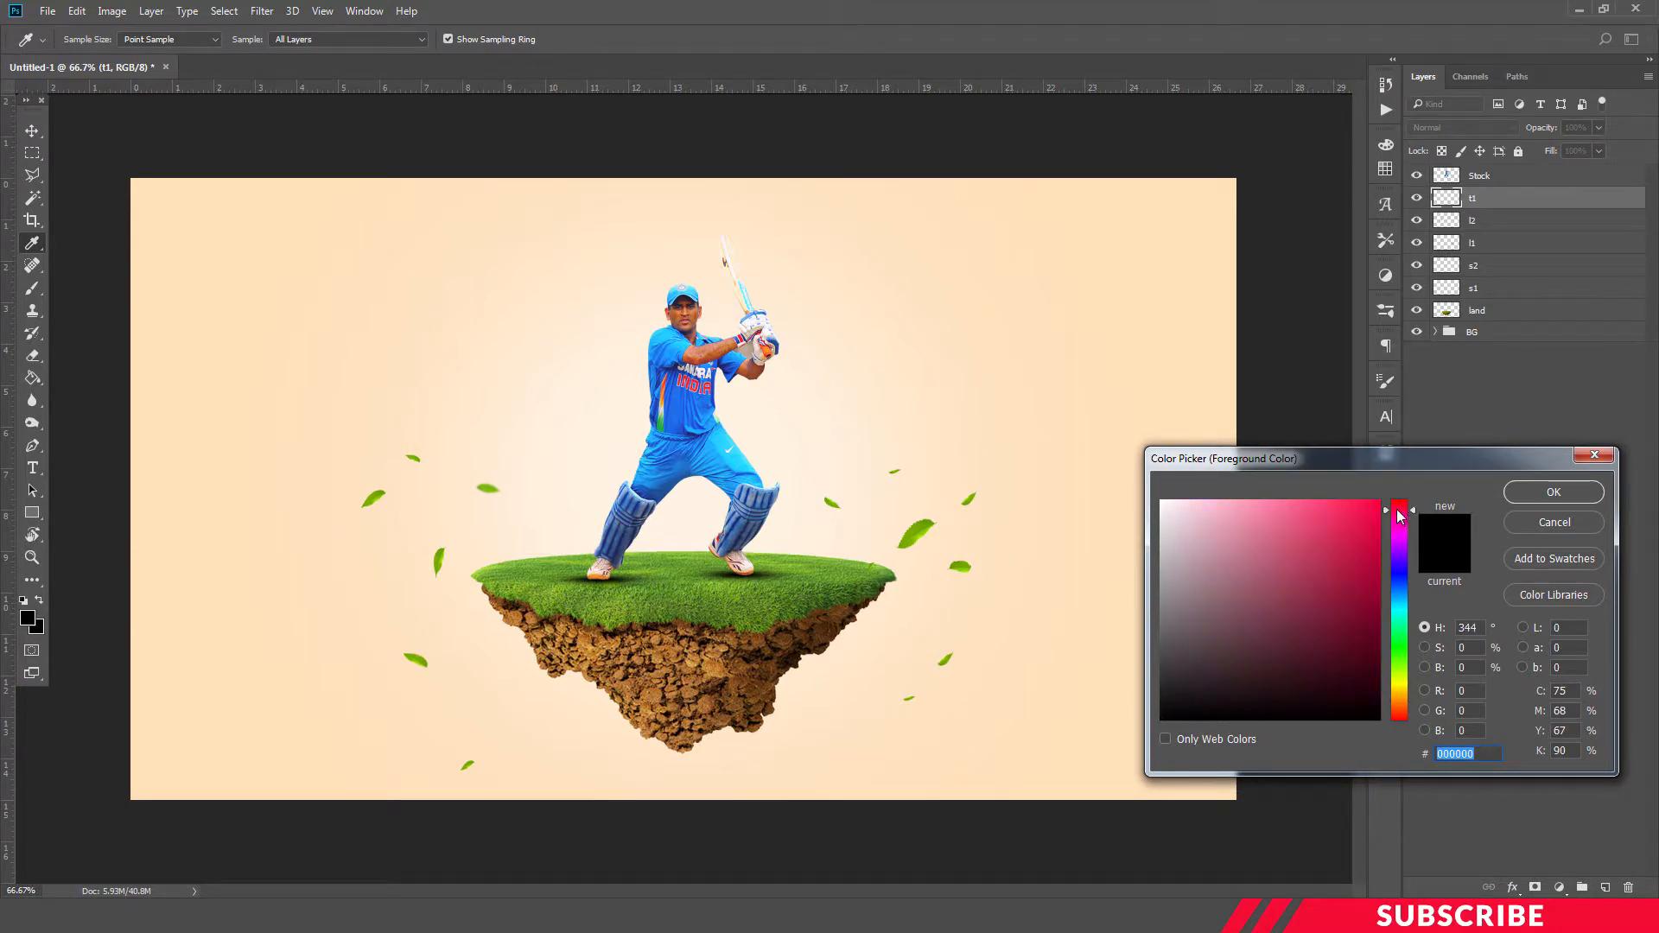
{"action": "left_click", "coordinate": [1353, 525]}
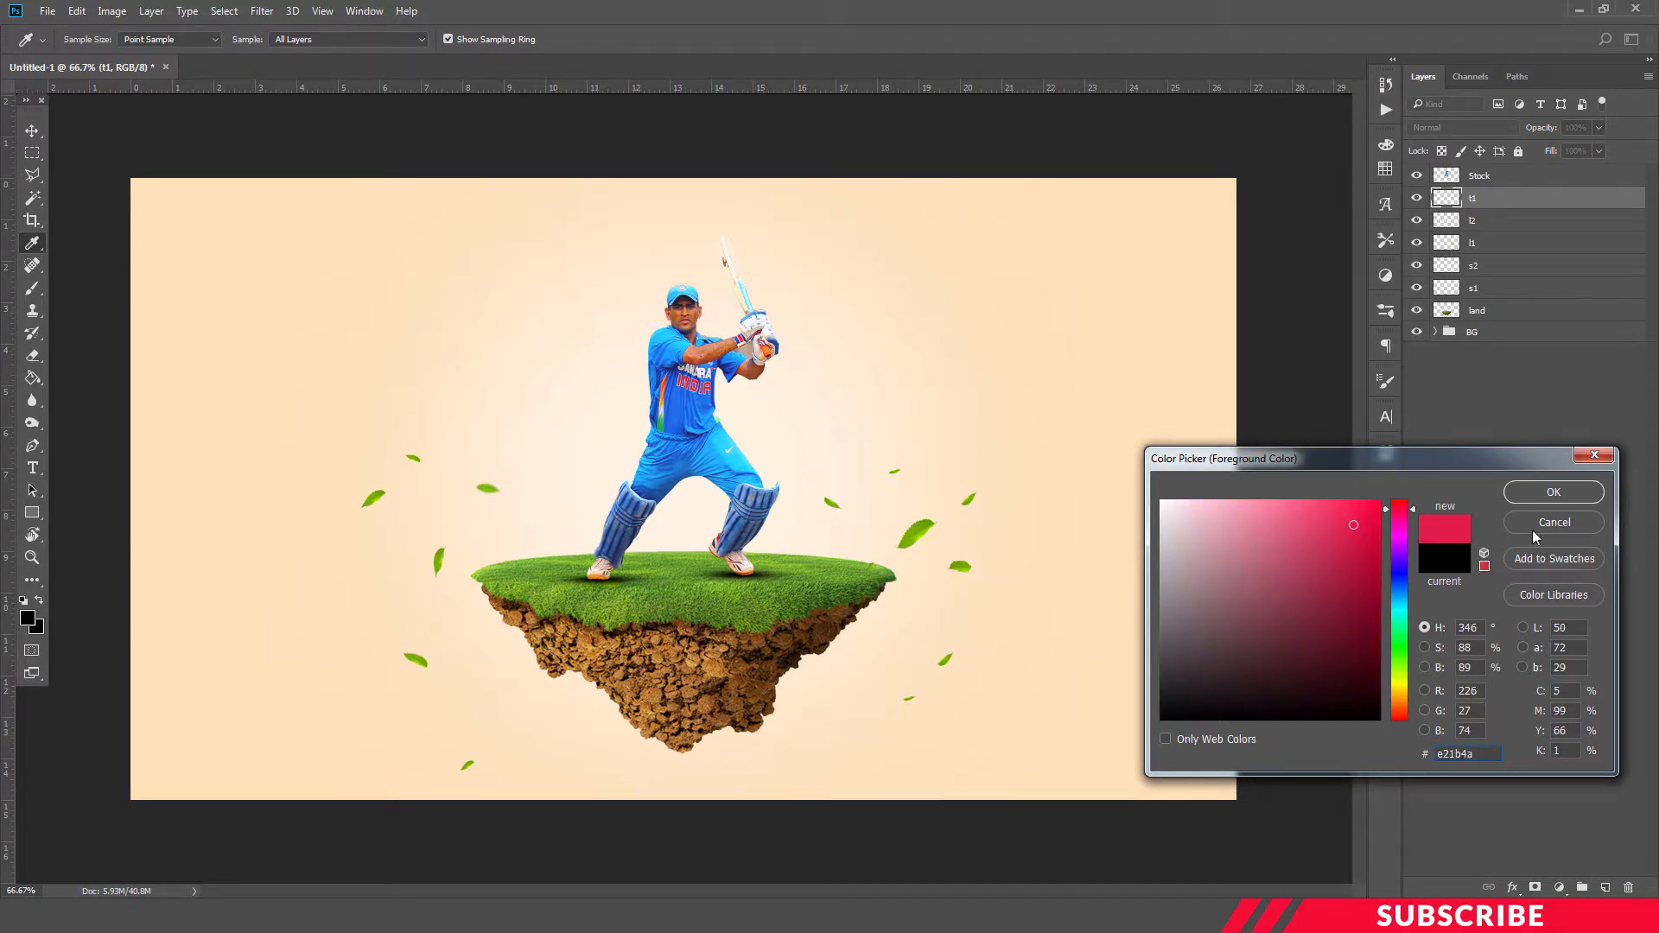
{"action": "left_click", "coordinate": [1562, 496]}
Step: Add the text DHONI on layer t1 beside the batsman in TYPOGRAPH PRO ExtraBold
{"action": "key", "text": "t"}
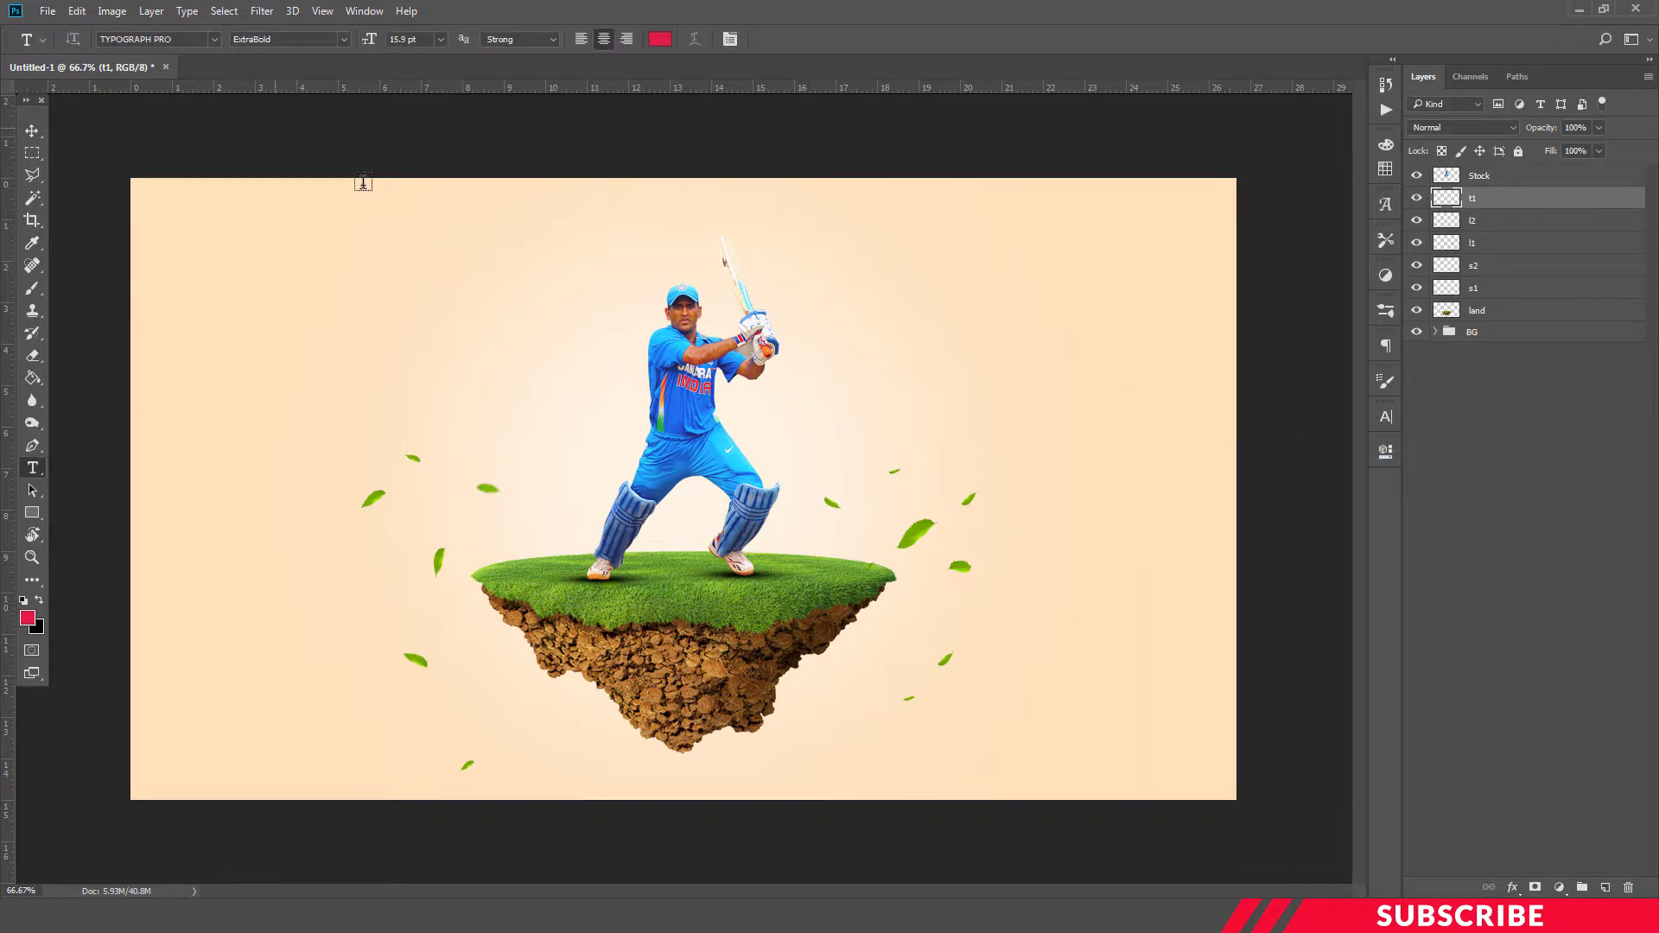
{"action": "left_click", "coordinate": [606, 357]}
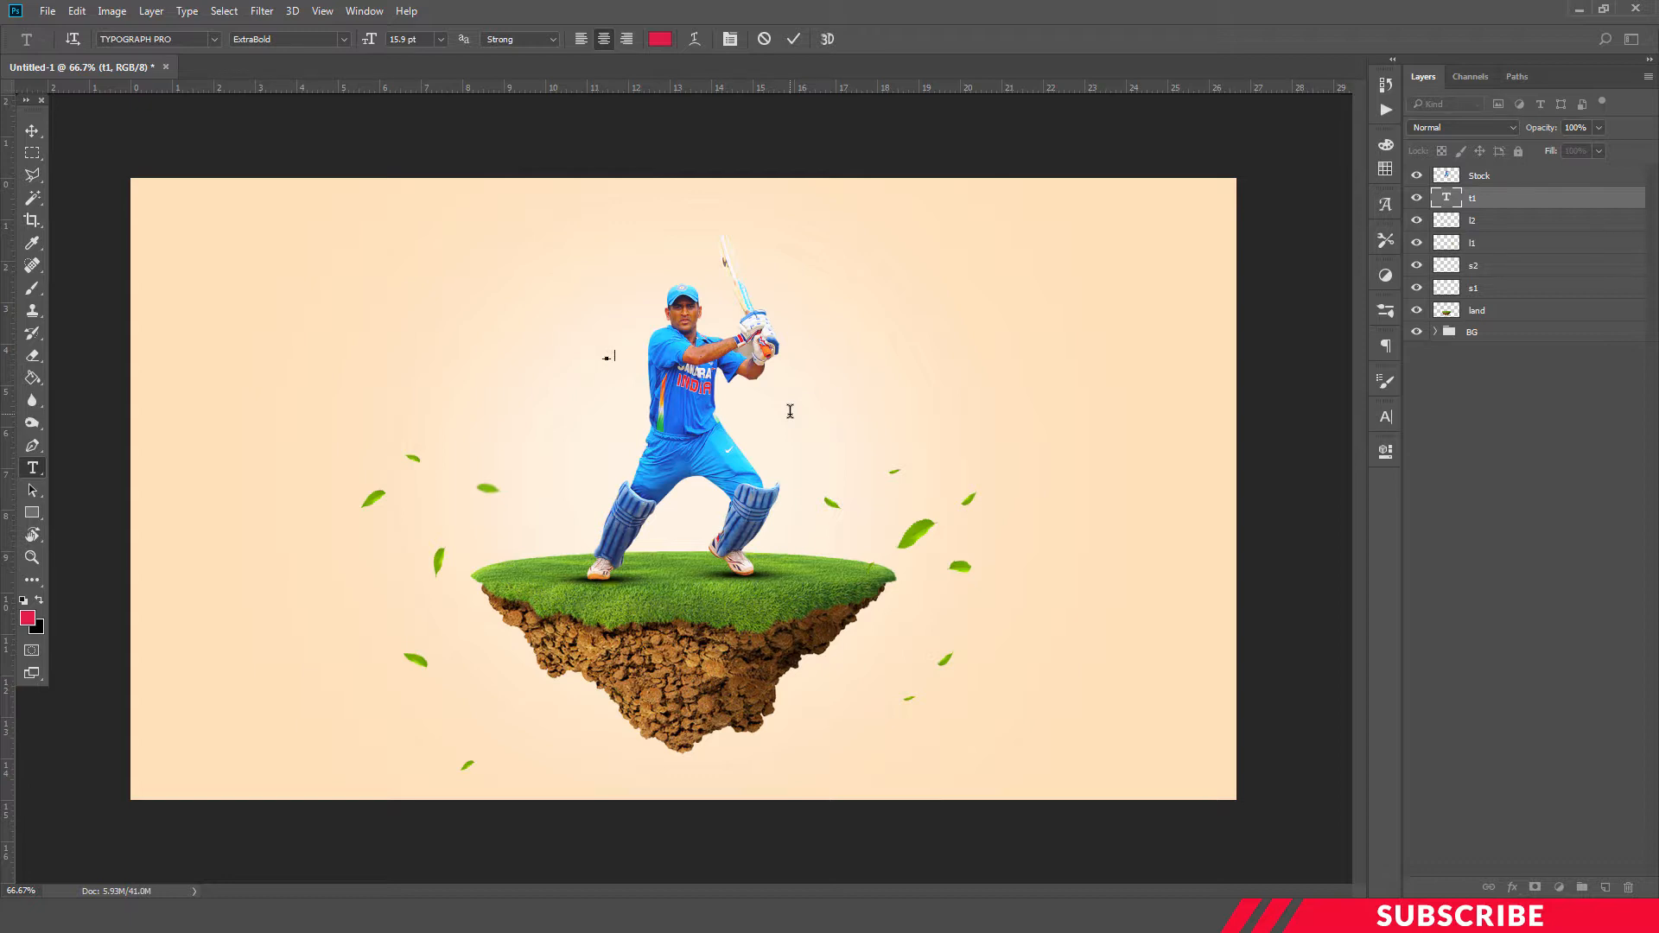
{"action": "type", "text": "DHONI"}
{"action": "key", "text": "ctrl+Return"}
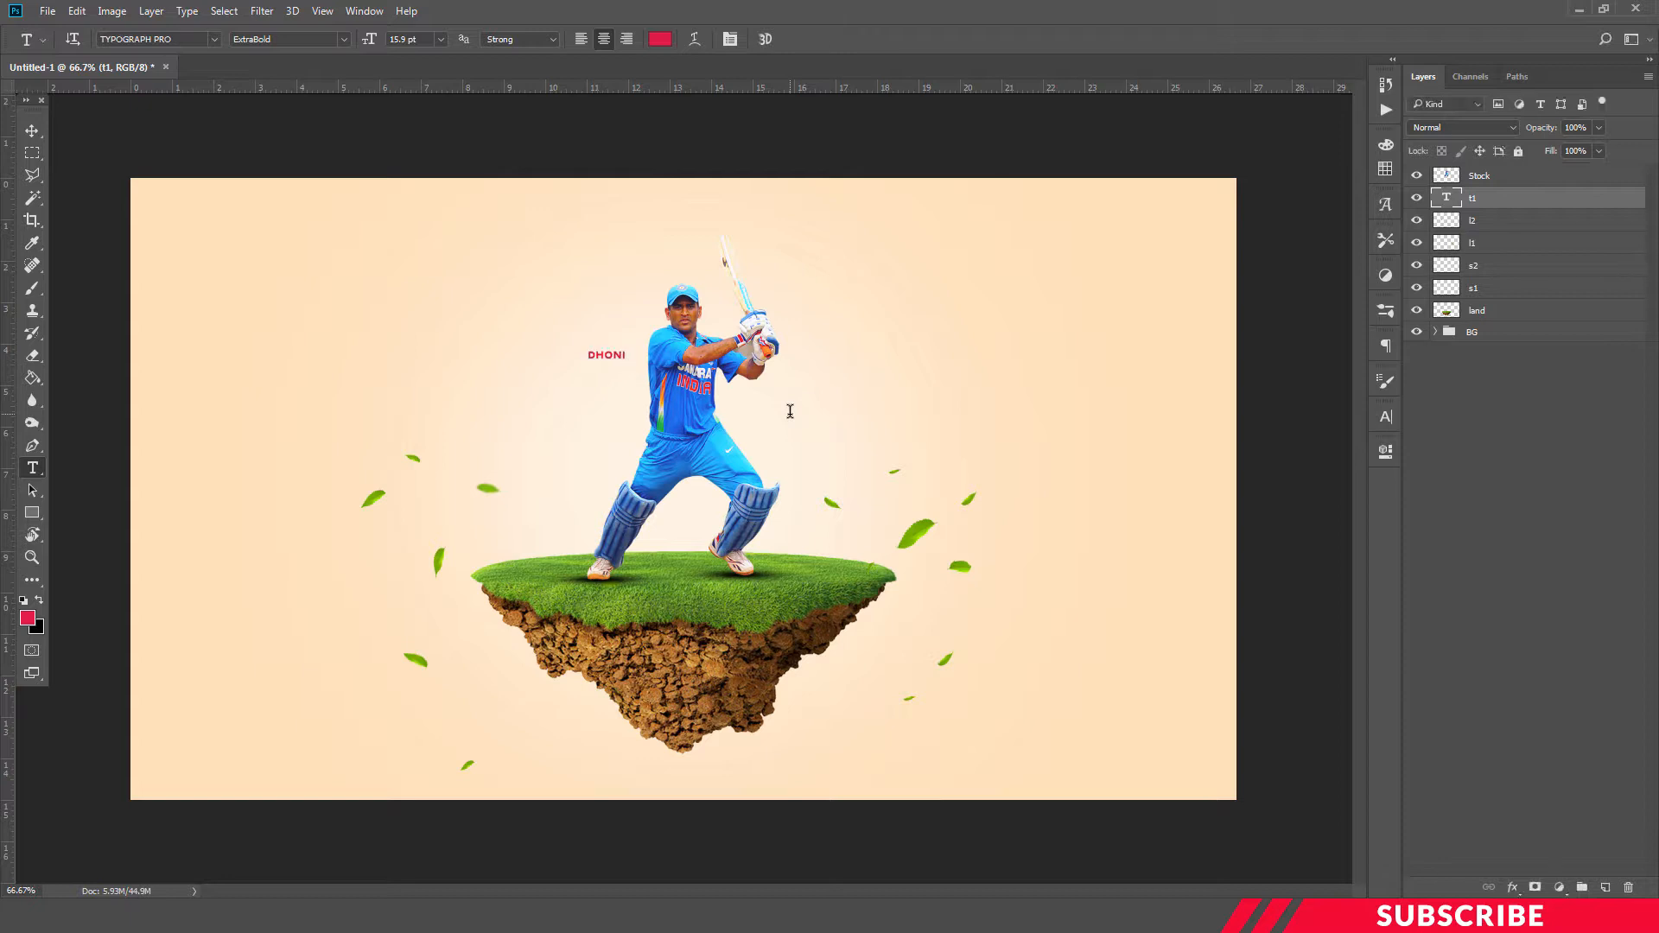
Step: Enlarge the DHONI text to a big headline and move it up and right so it starts behind the batsman's hands
{"action": "key", "text": "ctrl+t"}
{"action": "left_click_drag", "start_coordinate": [627, 363], "coordinate": [1007, 636]}
{"action": "key", "text": "Return"}
{"action": "key", "text": "v"}
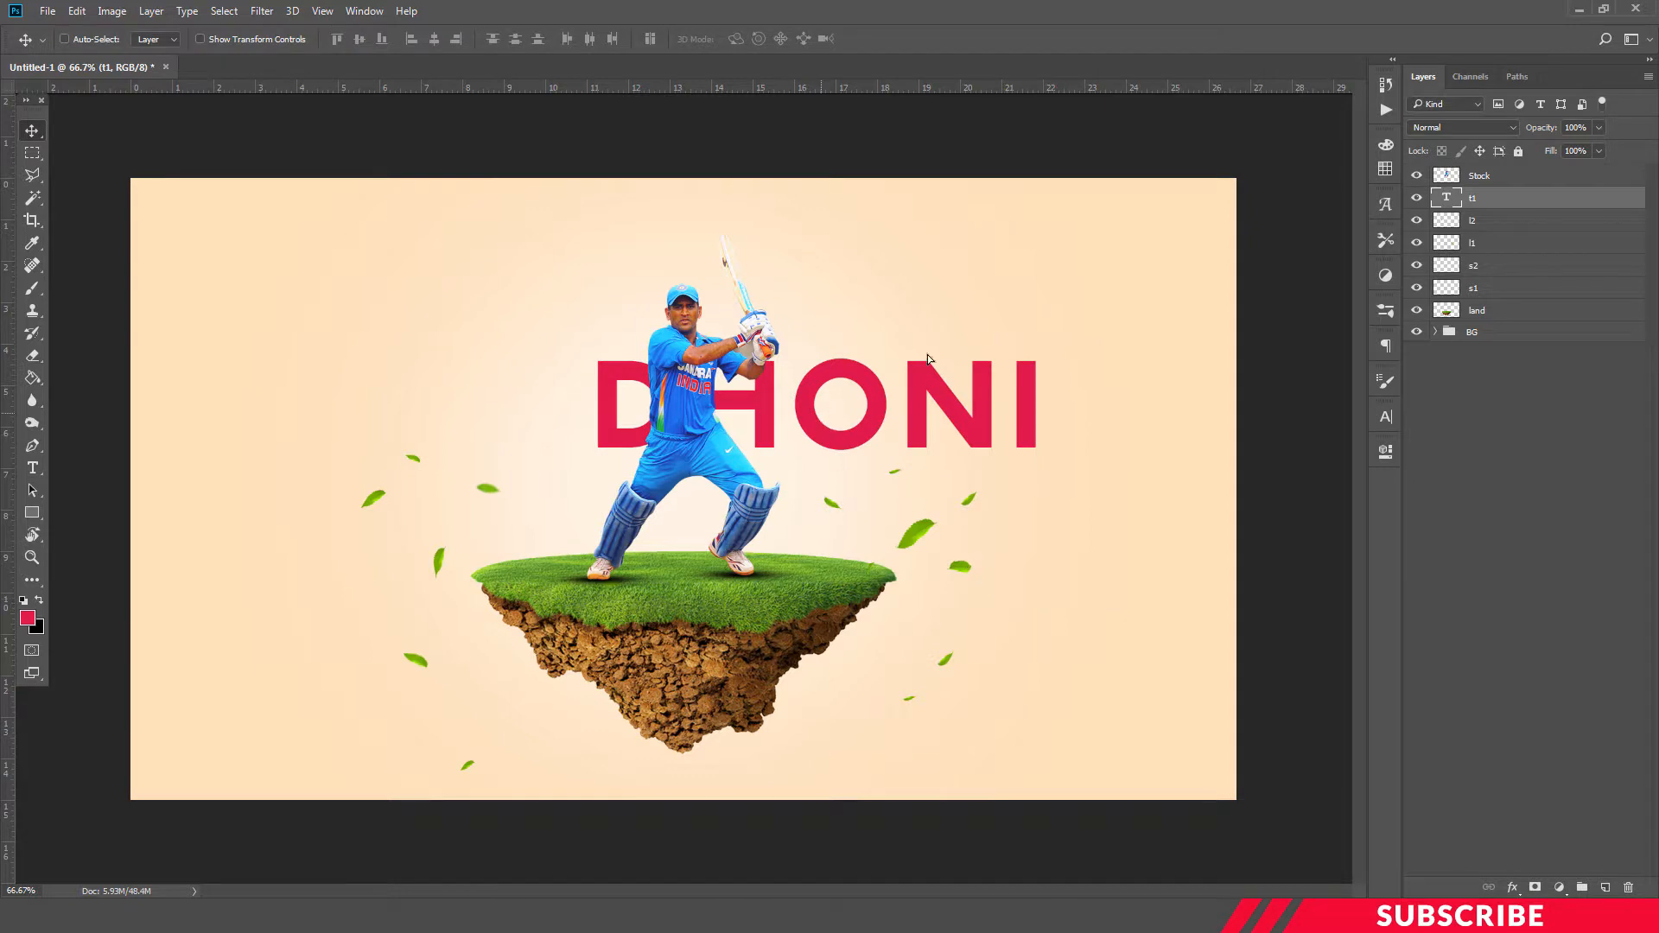
{"action": "left_click_drag", "start_coordinate": [807, 430], "coordinate": [930, 363]}
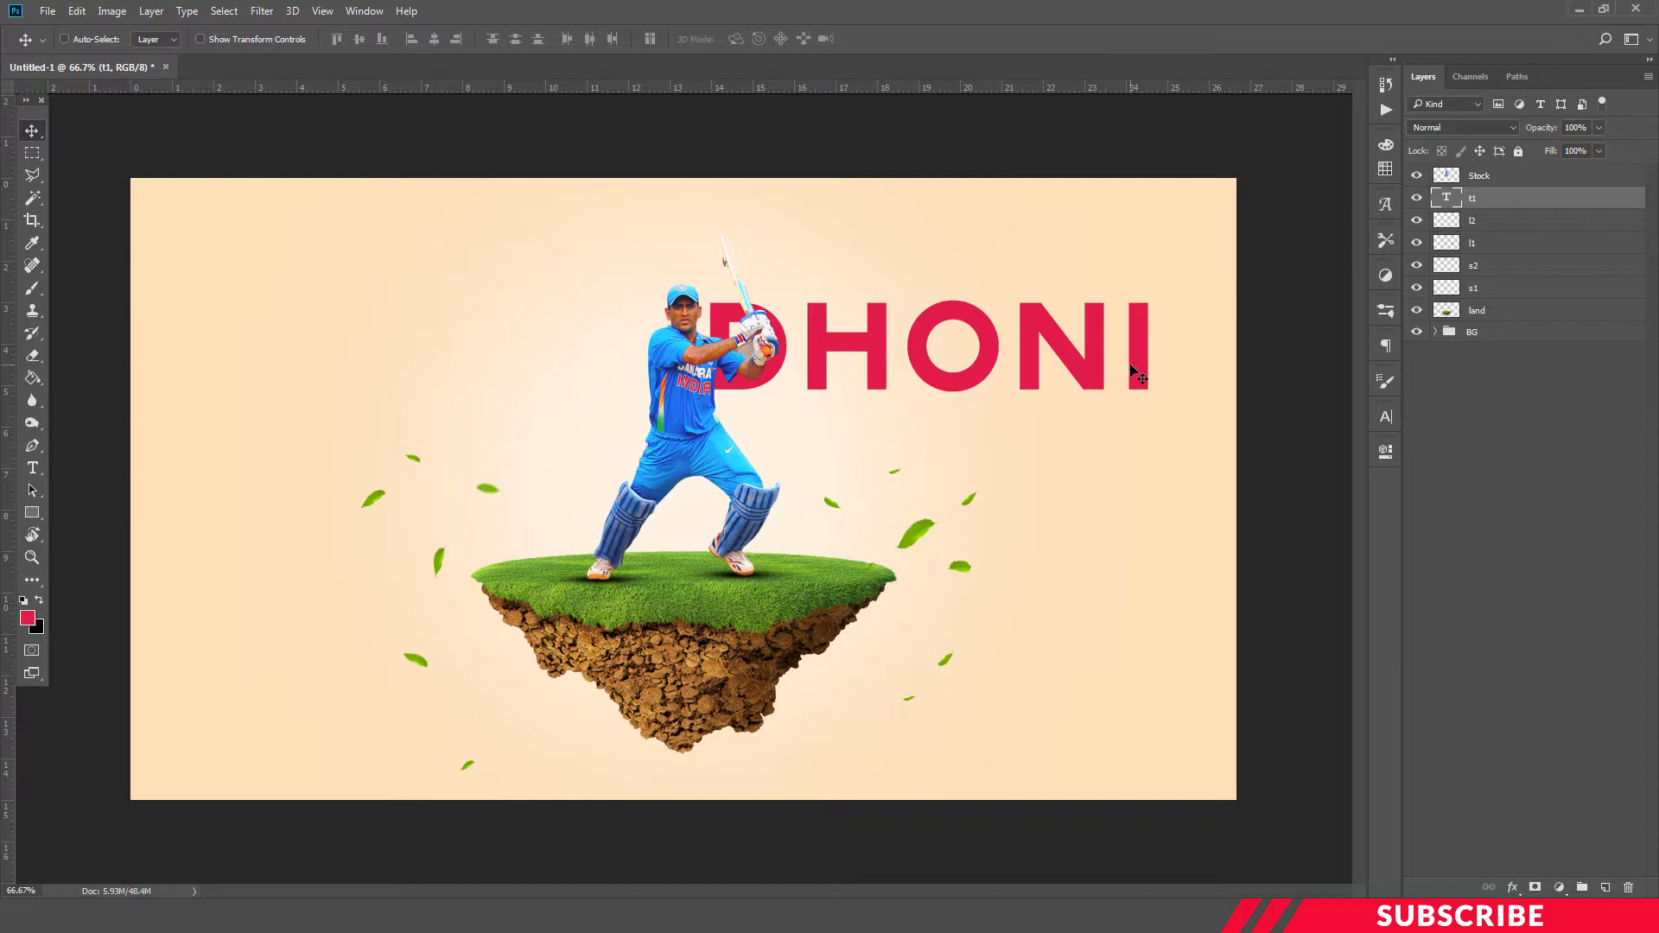
Step: Slant the DHONI headline to the right with a horizontal skew of about -16 degrees and shift it slightly upward
{"action": "key", "text": "ctrl"}
{"action": "key", "text": "ctrl+t"}
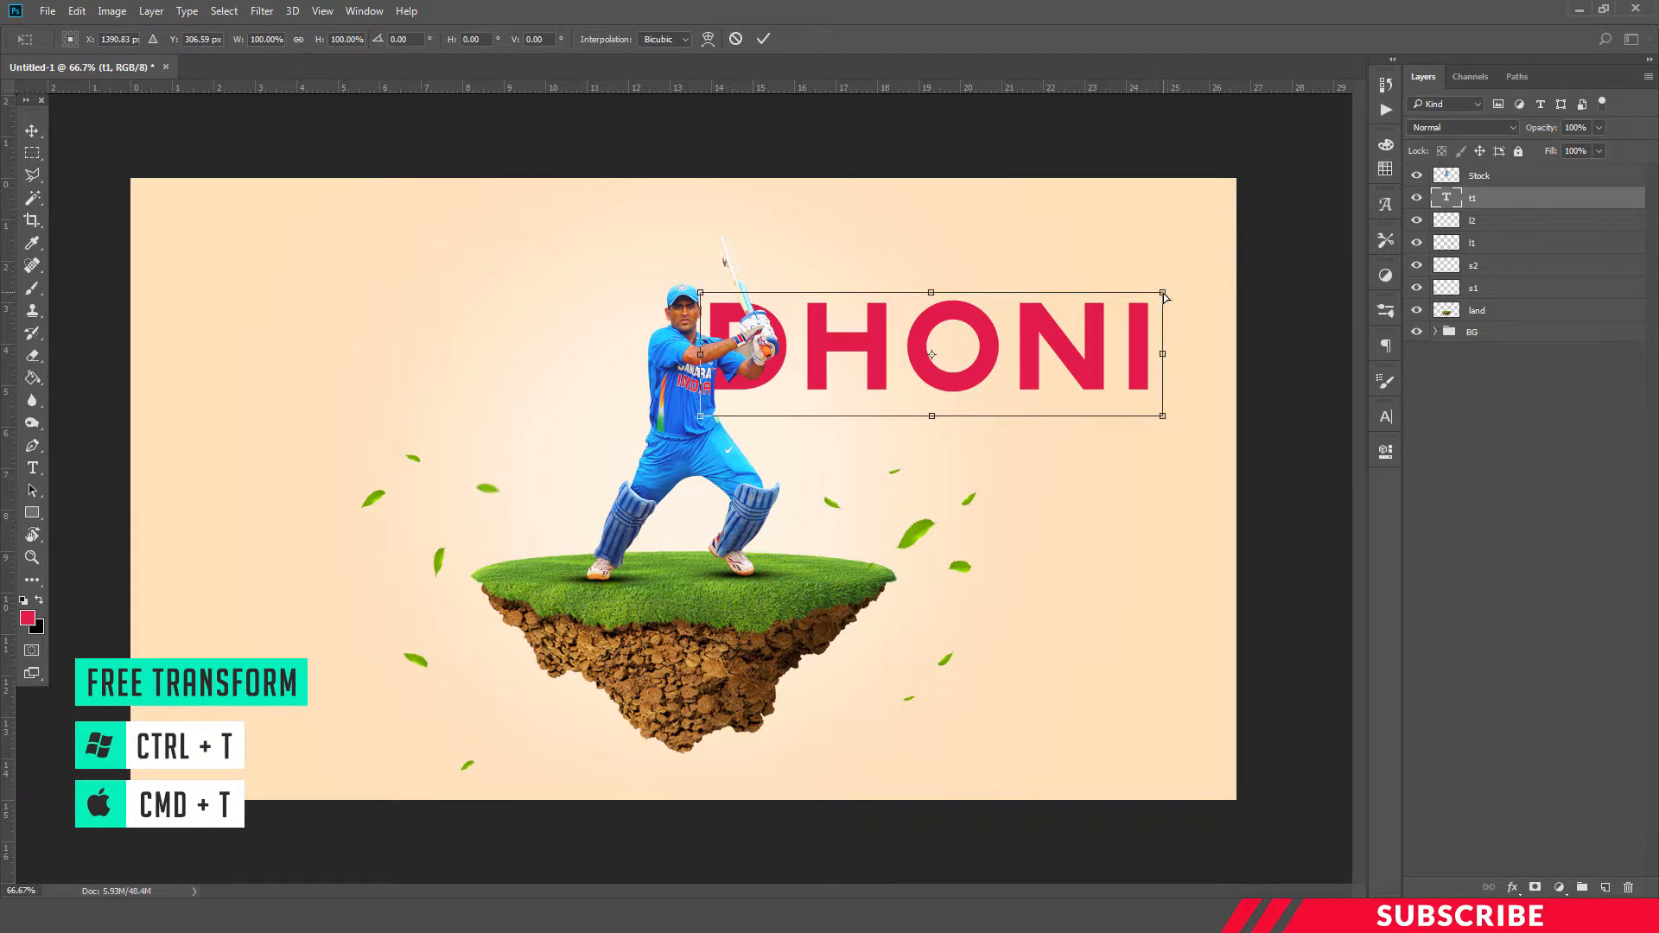
{"action": "left_click_drag", "start_coordinate": [1164, 293], "coordinate": [1195, 293]}
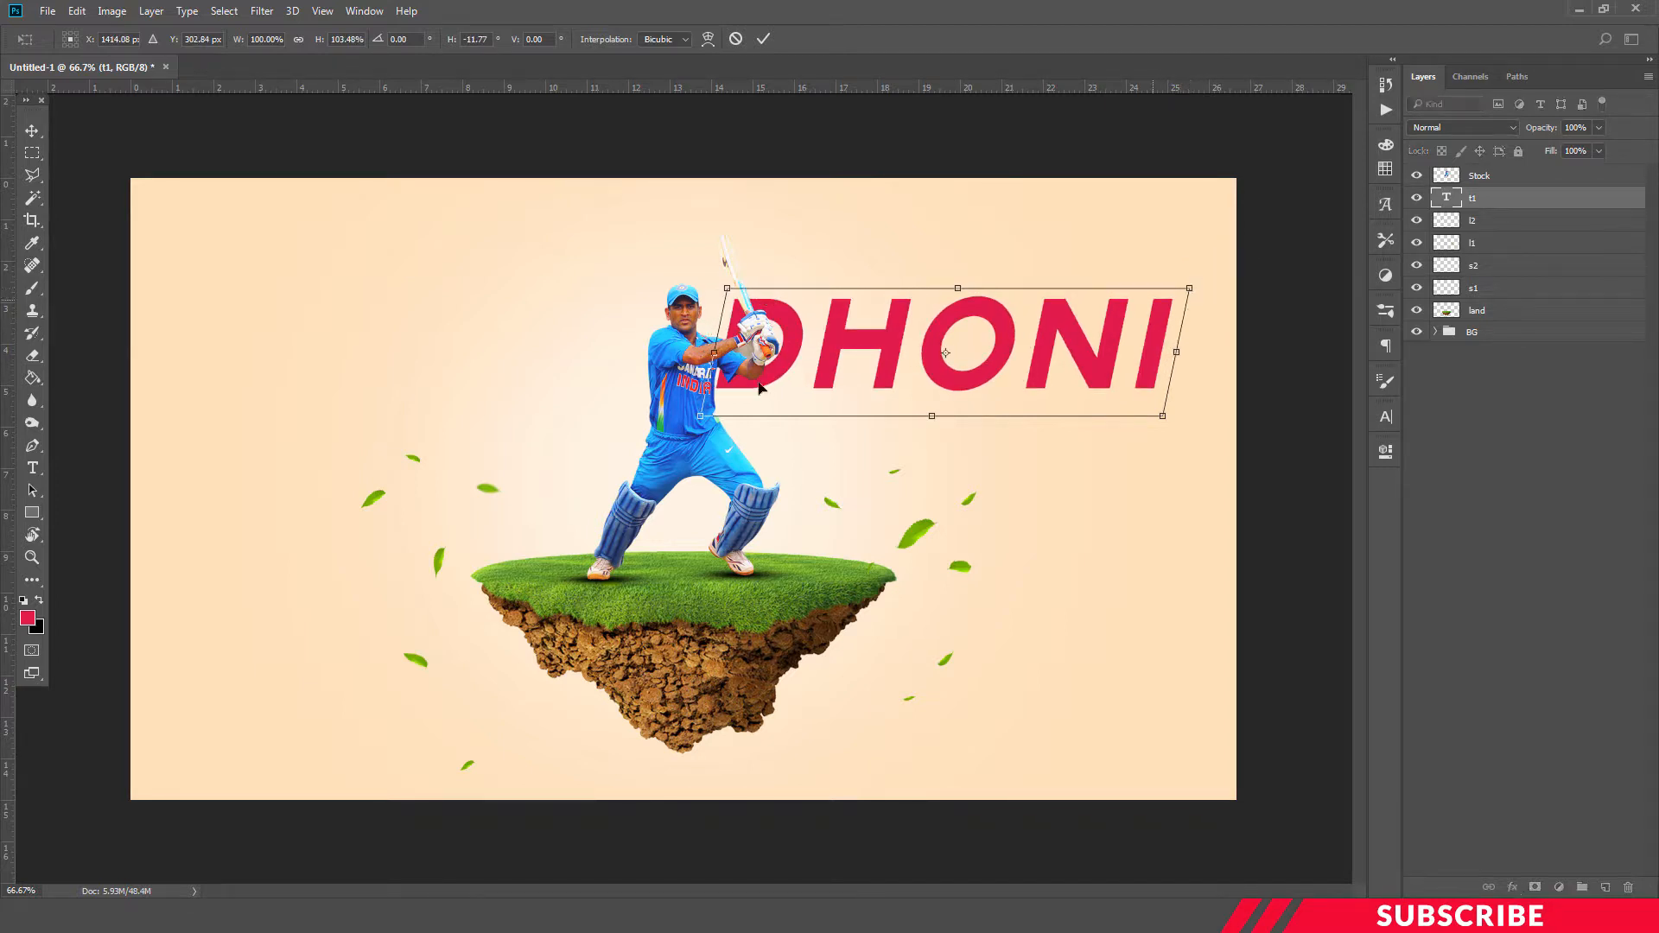
{"action": "left_click_drag", "start_coordinate": [698, 421], "coordinate": [690, 420]}
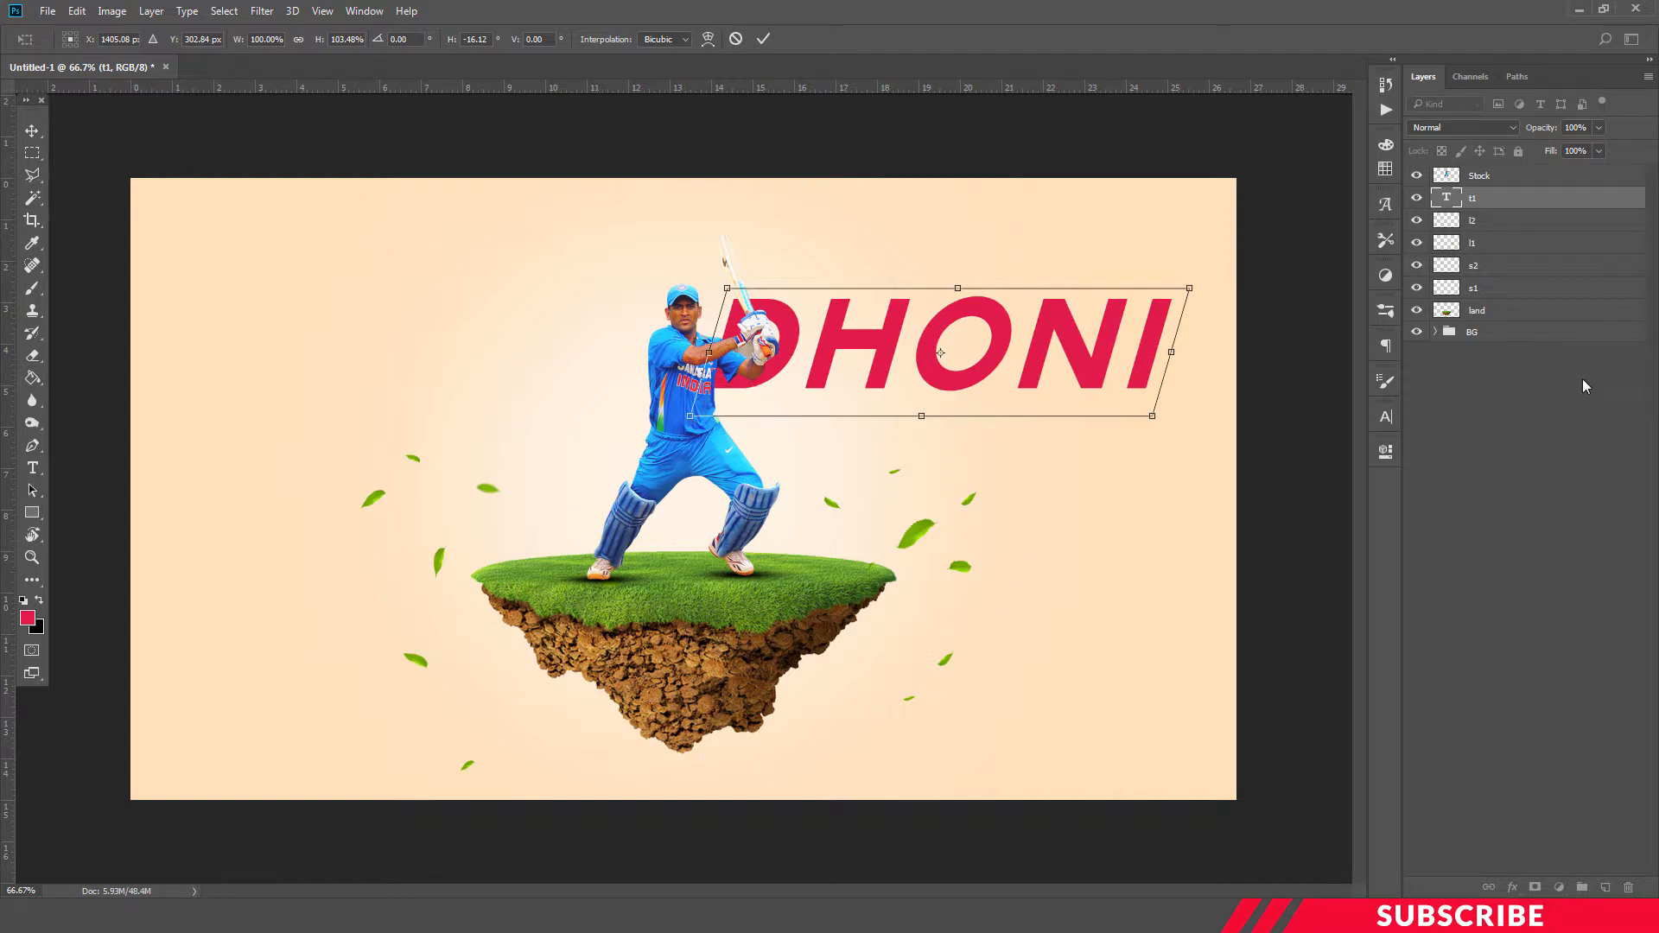
{"action": "key", "text": "Return"}
{"action": "left_click_drag", "start_coordinate": [1064, 350], "coordinate": [1066, 325]}
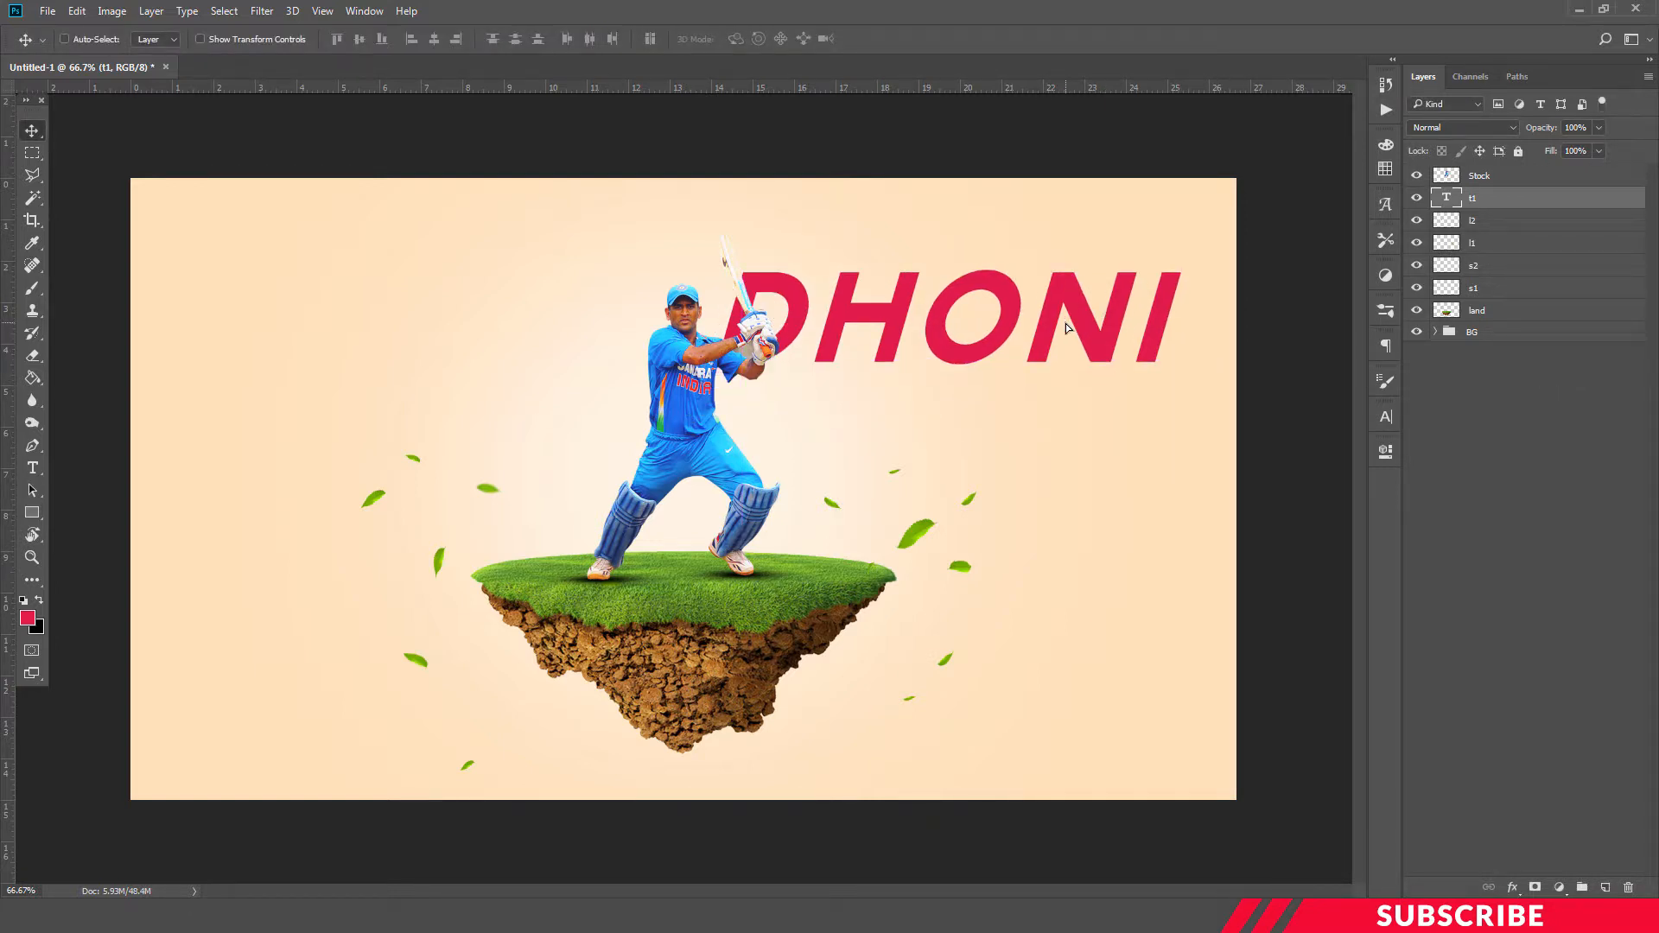
Step: Duplicate the DHONI text directly below the original and name the copied layer t2
{"action": "key", "text": "ctrl"}
{"action": "left_click_drag", "start_coordinate": [1066, 329], "coordinate": [1066, 436]}
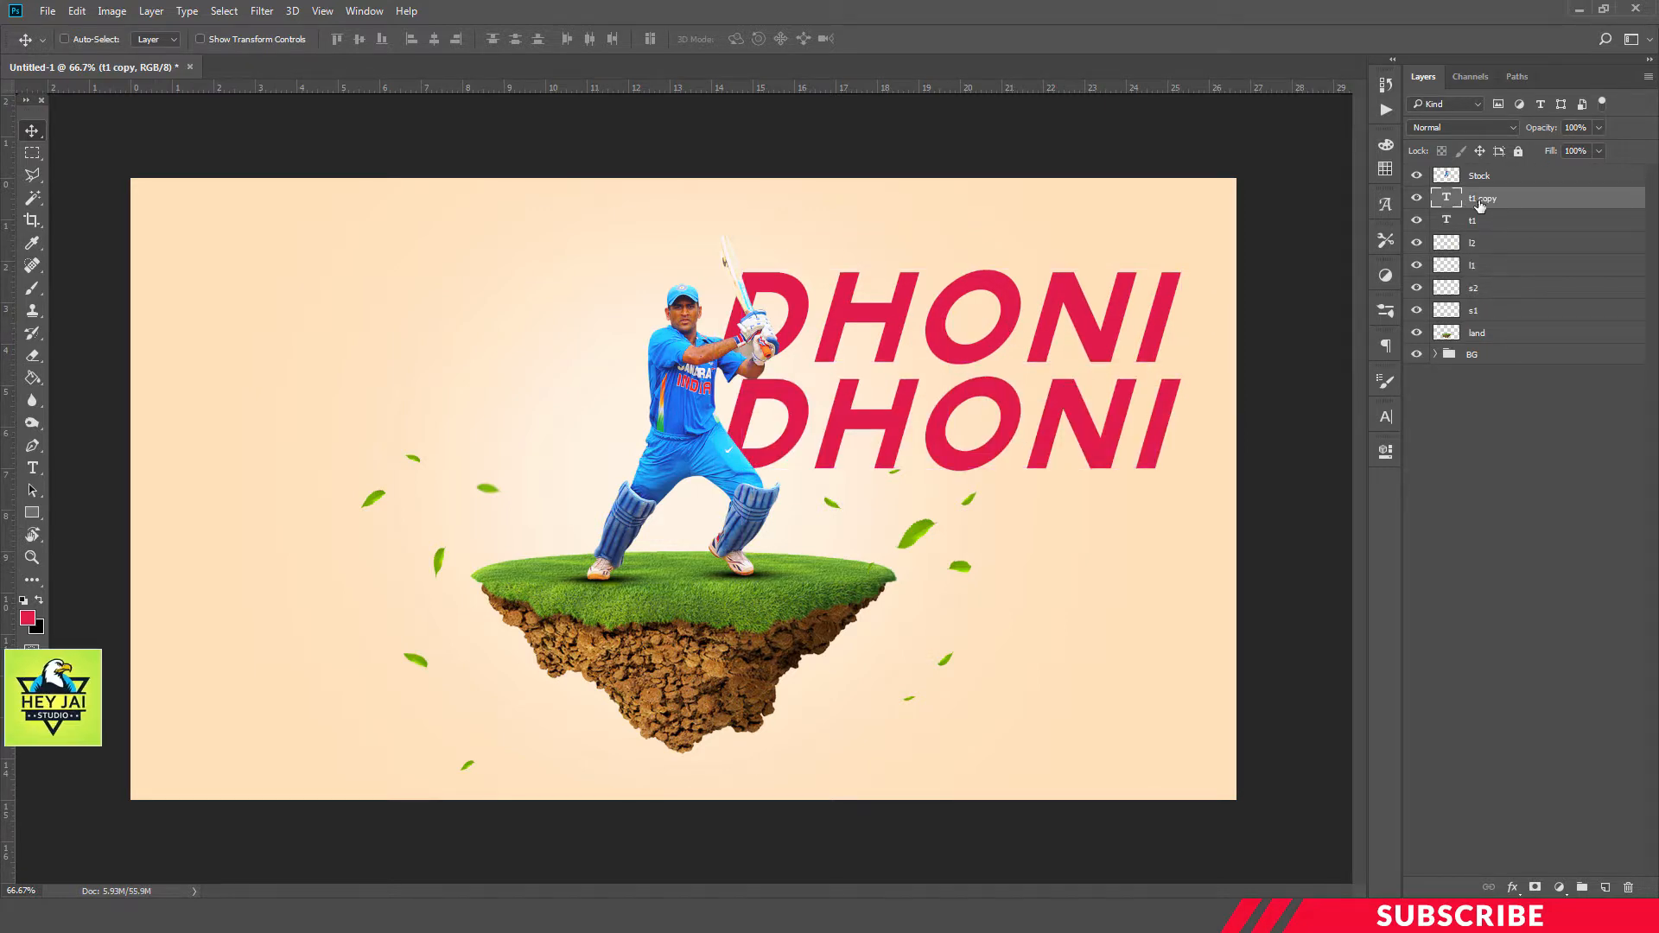
{"action": "double_click", "coordinate": [1483, 198]}
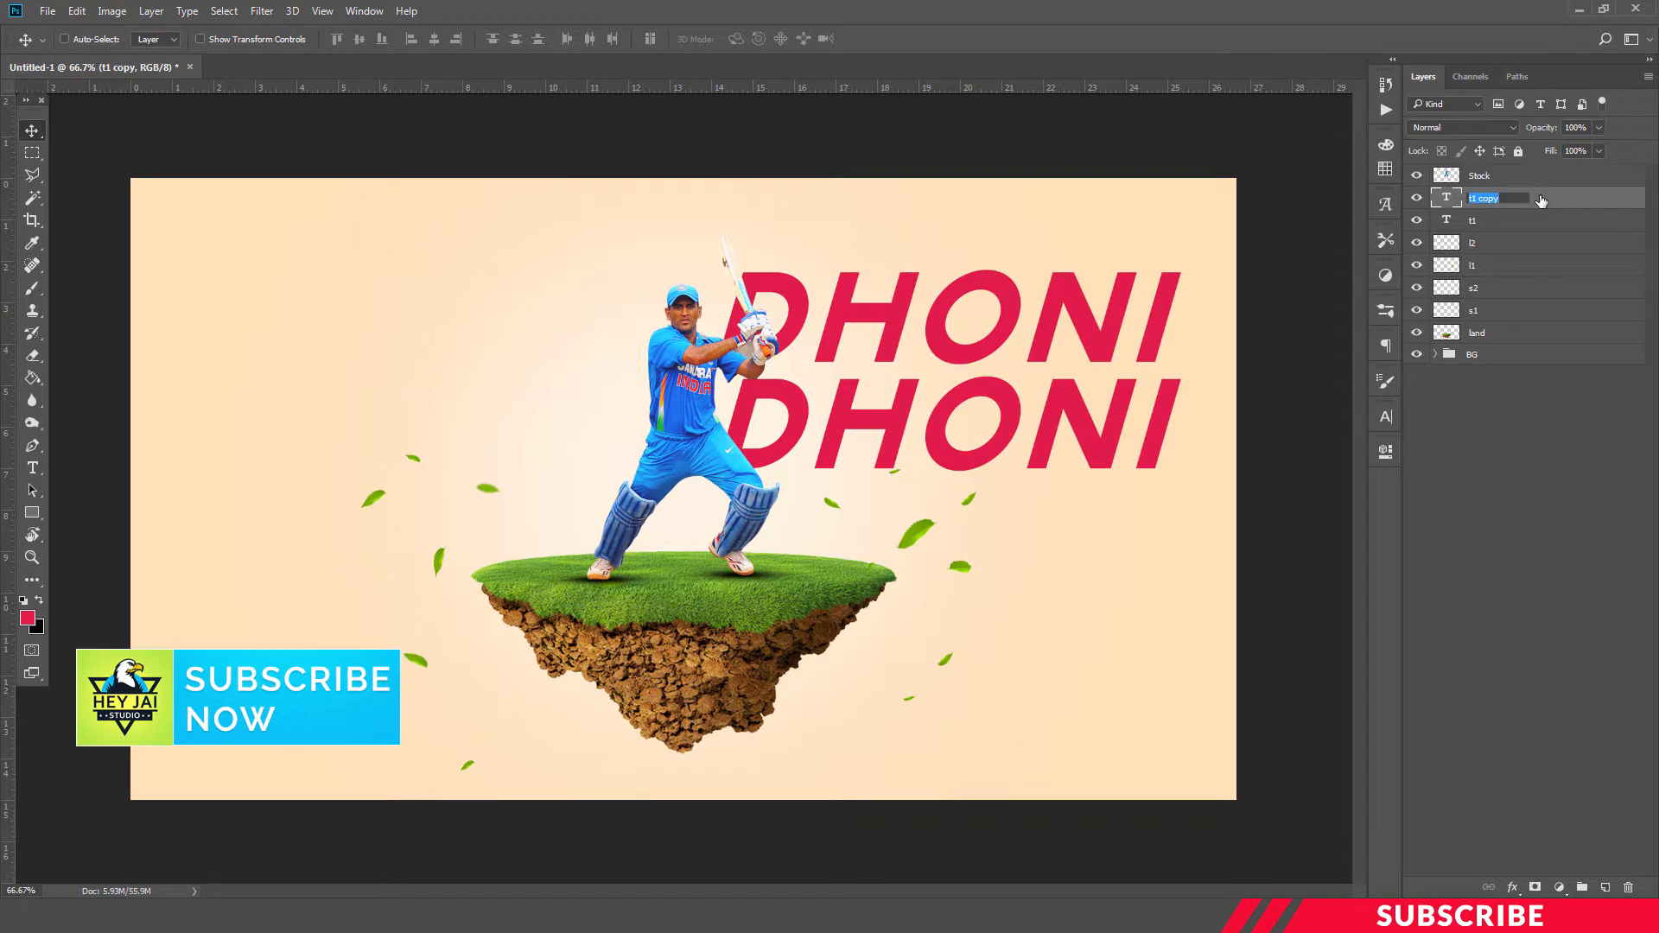
{"action": "type", "text": "t2"}
{"action": "key", "text": "Return"}
Step: Replace the text on layer t2 with 07
{"action": "key", "text": "t"}
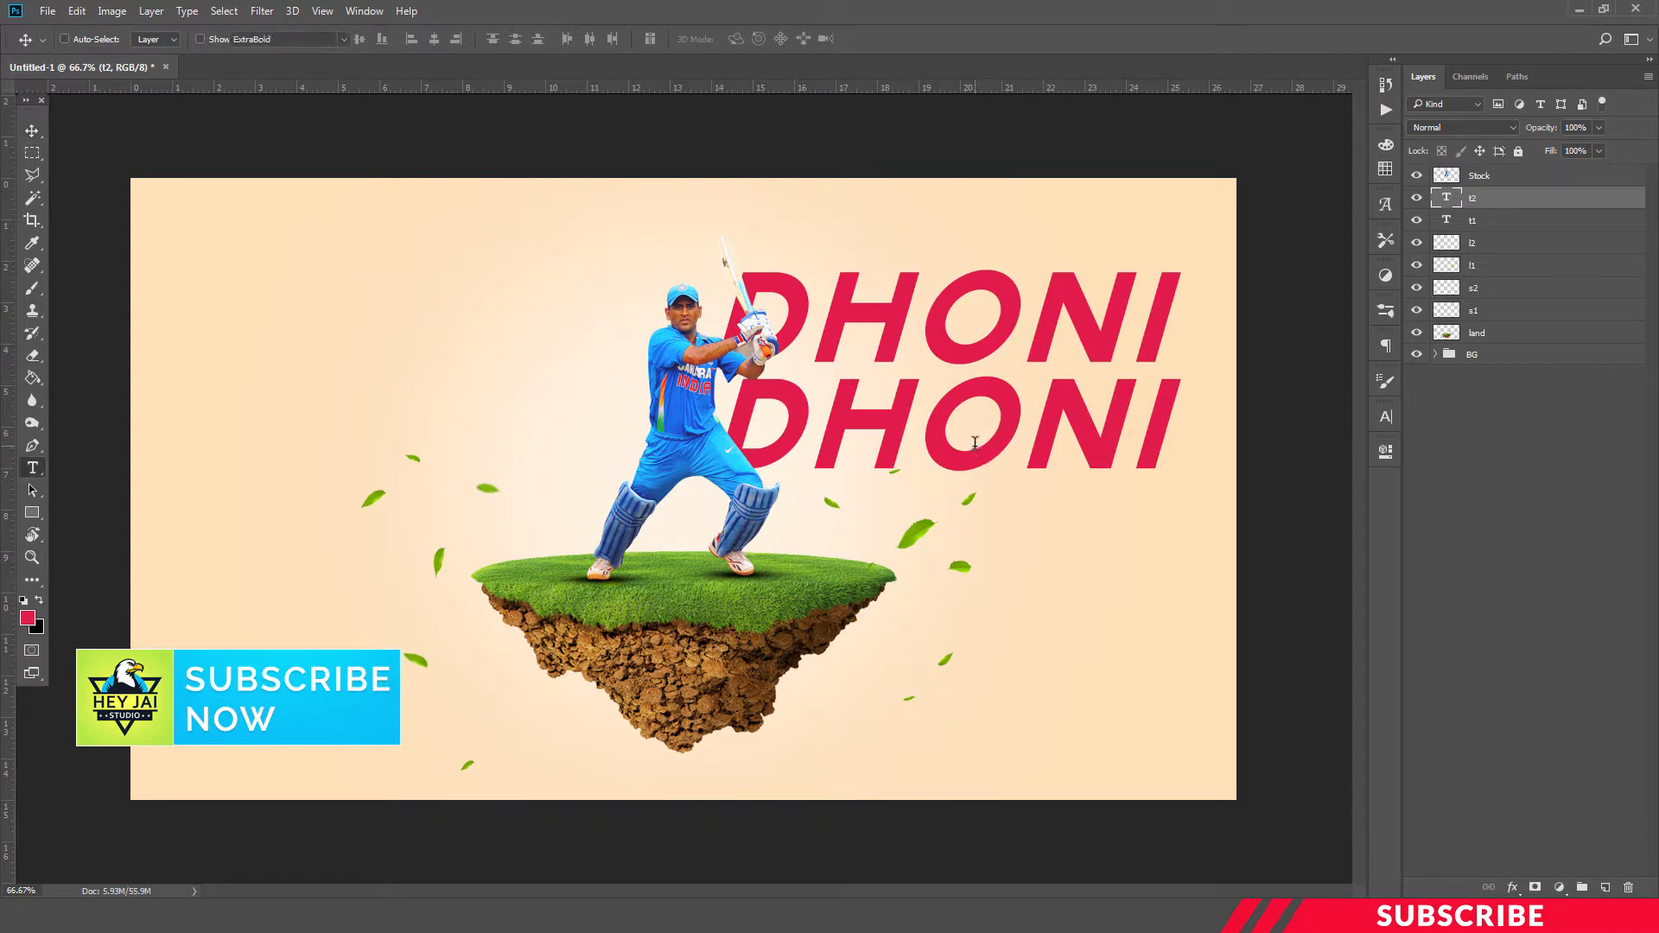
{"action": "double_click", "coordinate": [975, 442]}
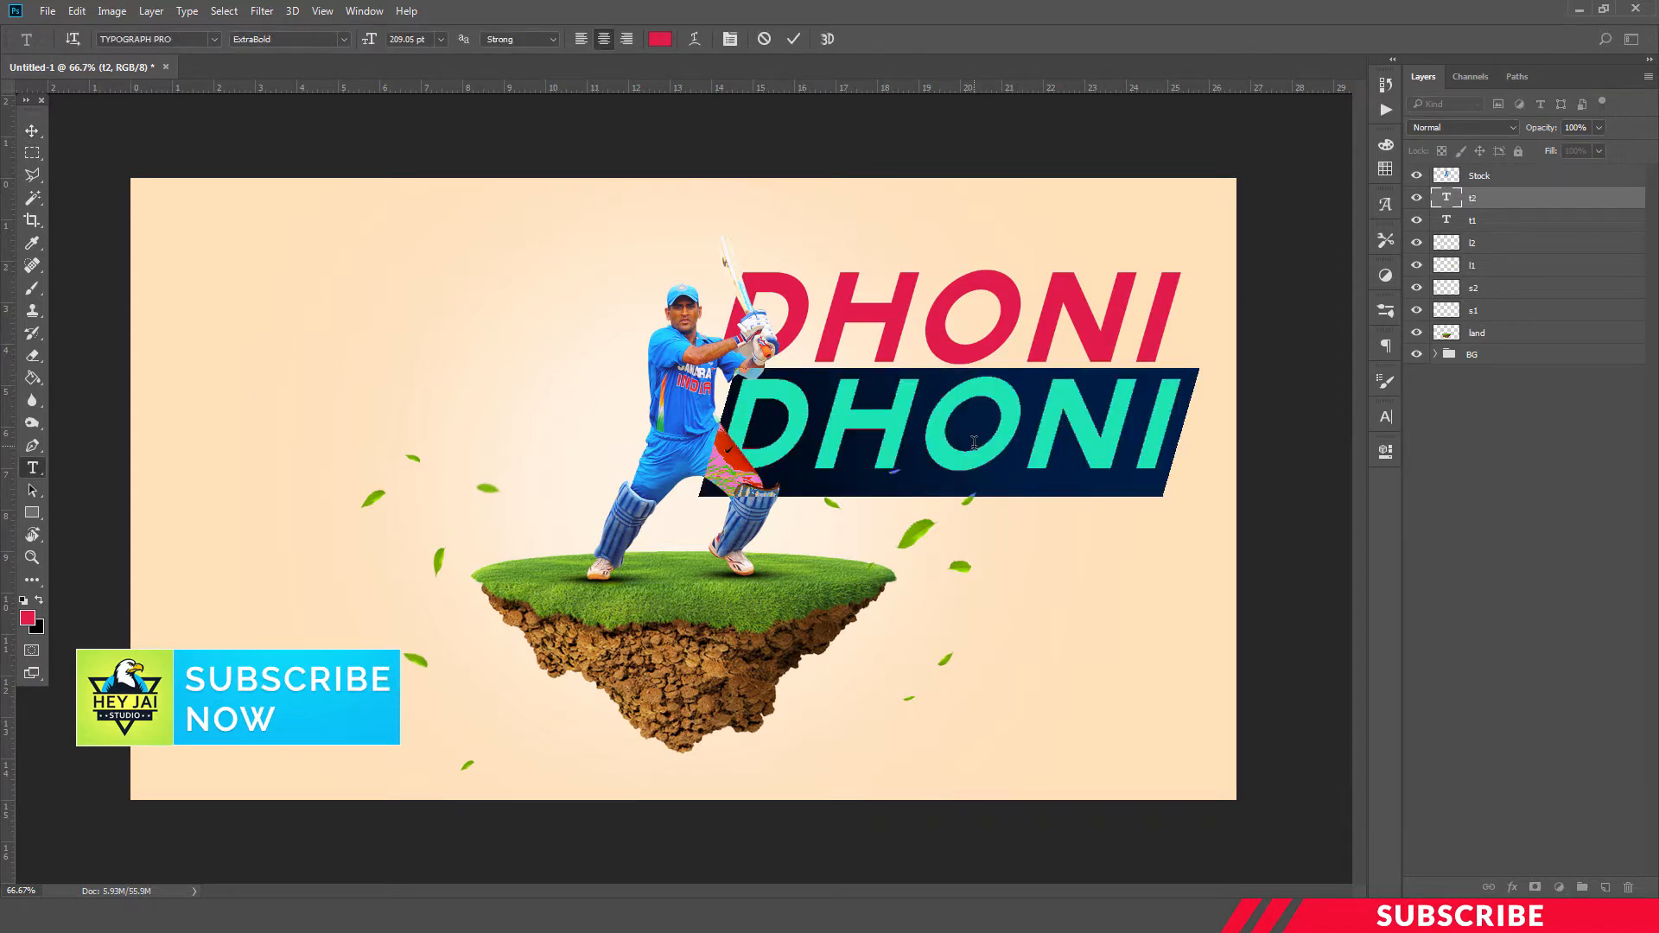
{"action": "type", "text": "07"}
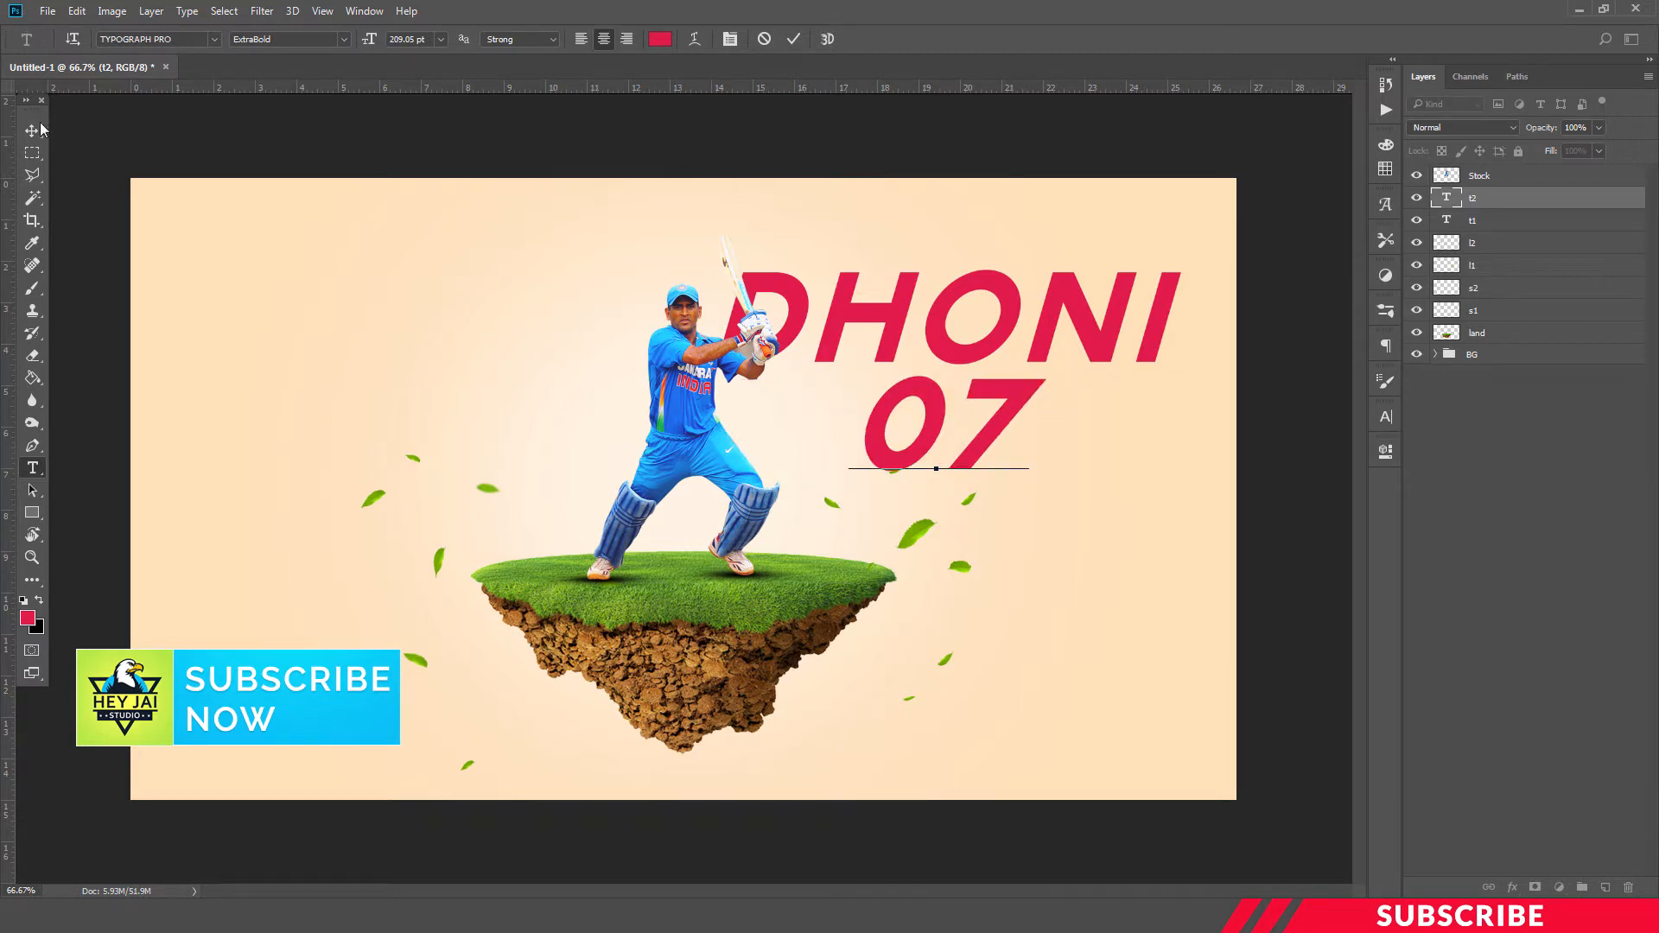
{"action": "left_click", "coordinate": [31, 129]}
Step: Move the 07 text to the right under the last letters of DHONI and nudge it into alignment with the headline's slant
{"action": "left_click_drag", "start_coordinate": [1004, 424], "coordinate": [1115, 419]}
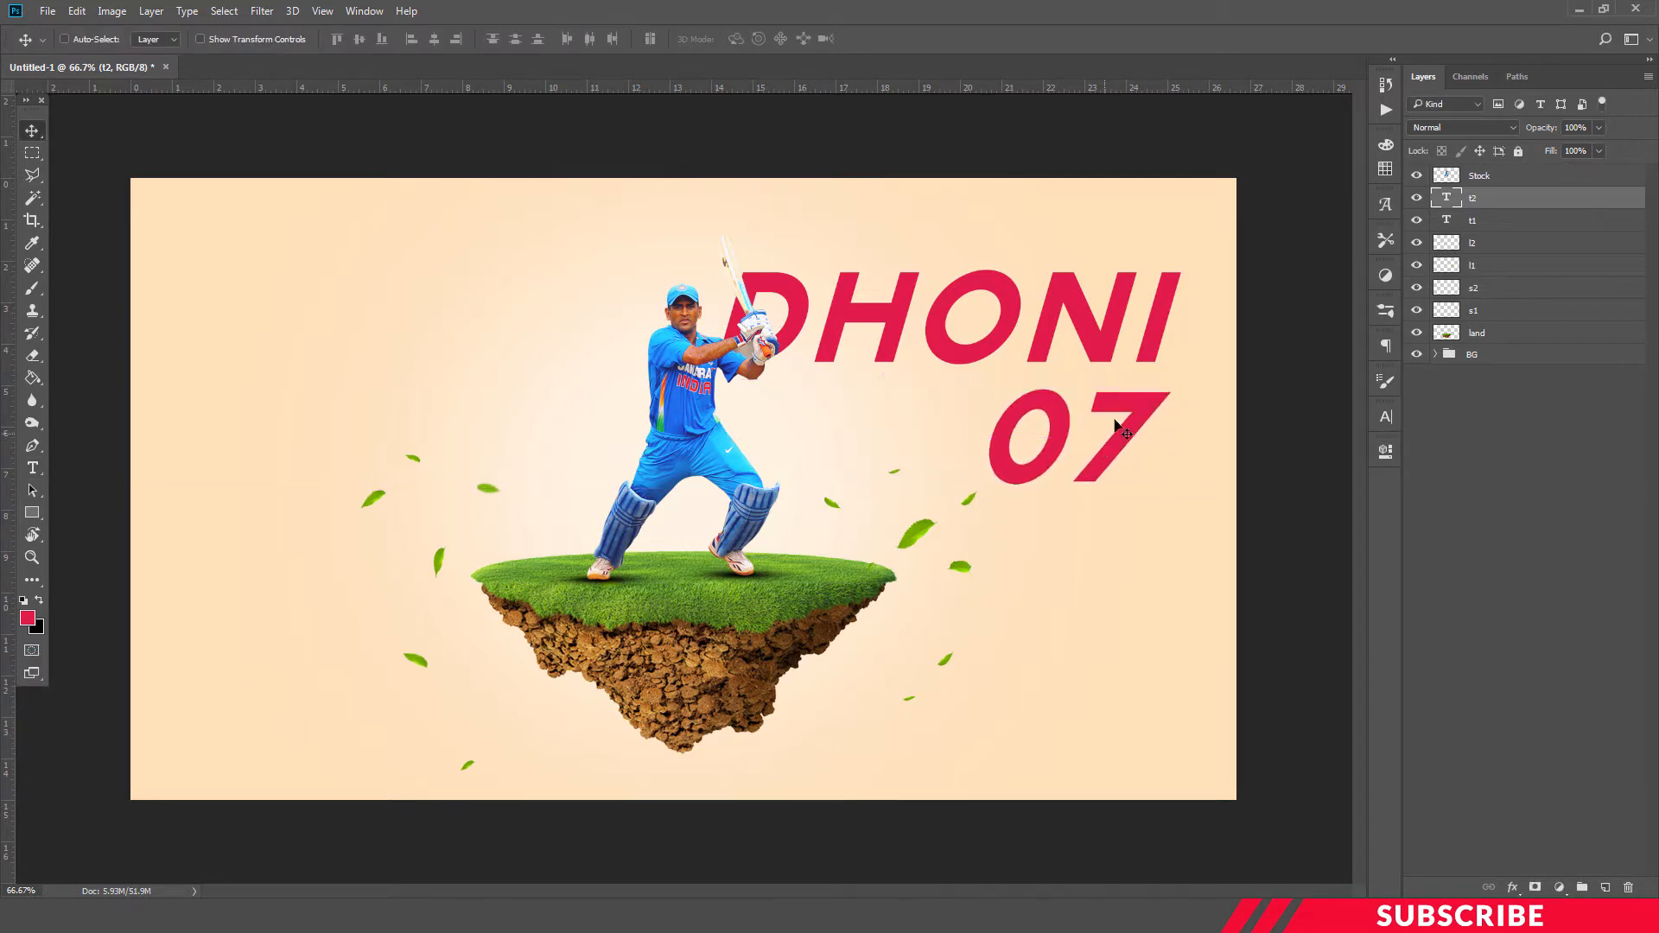
{"action": "key", "text": "Left"}
{"action": "key", "text": "Left"}
{"action": "key", "text": "Left"}
{"action": "key", "text": "Left"}
{"action": "key", "text": "Left"}
{"action": "key", "text": "Left"}
{"action": "key", "text": "Left"}
{"action": "key", "text": "Left"}
{"action": "key", "text": "Left"}
{"action": "key", "text": "Left"}
{"action": "key", "text": "Left"}
{"action": "key", "text": "Left"}
{"action": "key", "text": "Left"}
{"action": "key", "text": "Left"}
{"action": "key", "text": "Left"}
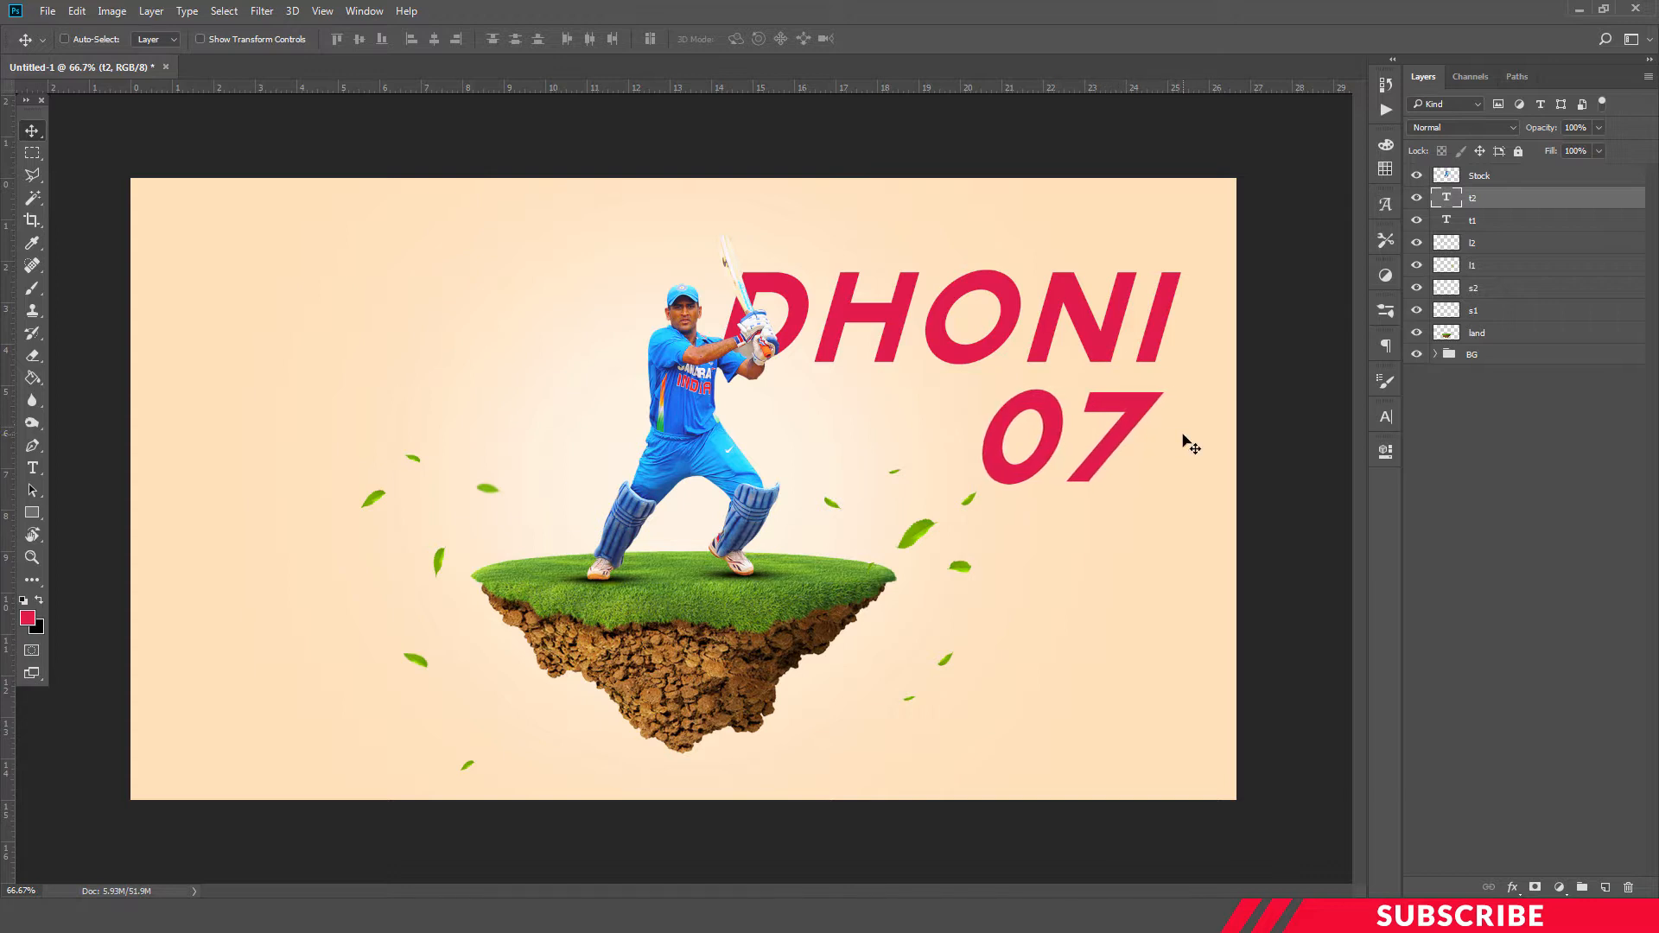
{"action": "key", "text": "Left"}
{"action": "key", "text": "Up"}
{"action": "key", "text": "Up"}
{"action": "key", "text": "Up"}
{"action": "key", "text": "Up"}
{"action": "key", "text": "Left"}
{"action": "key", "text": "Left"}
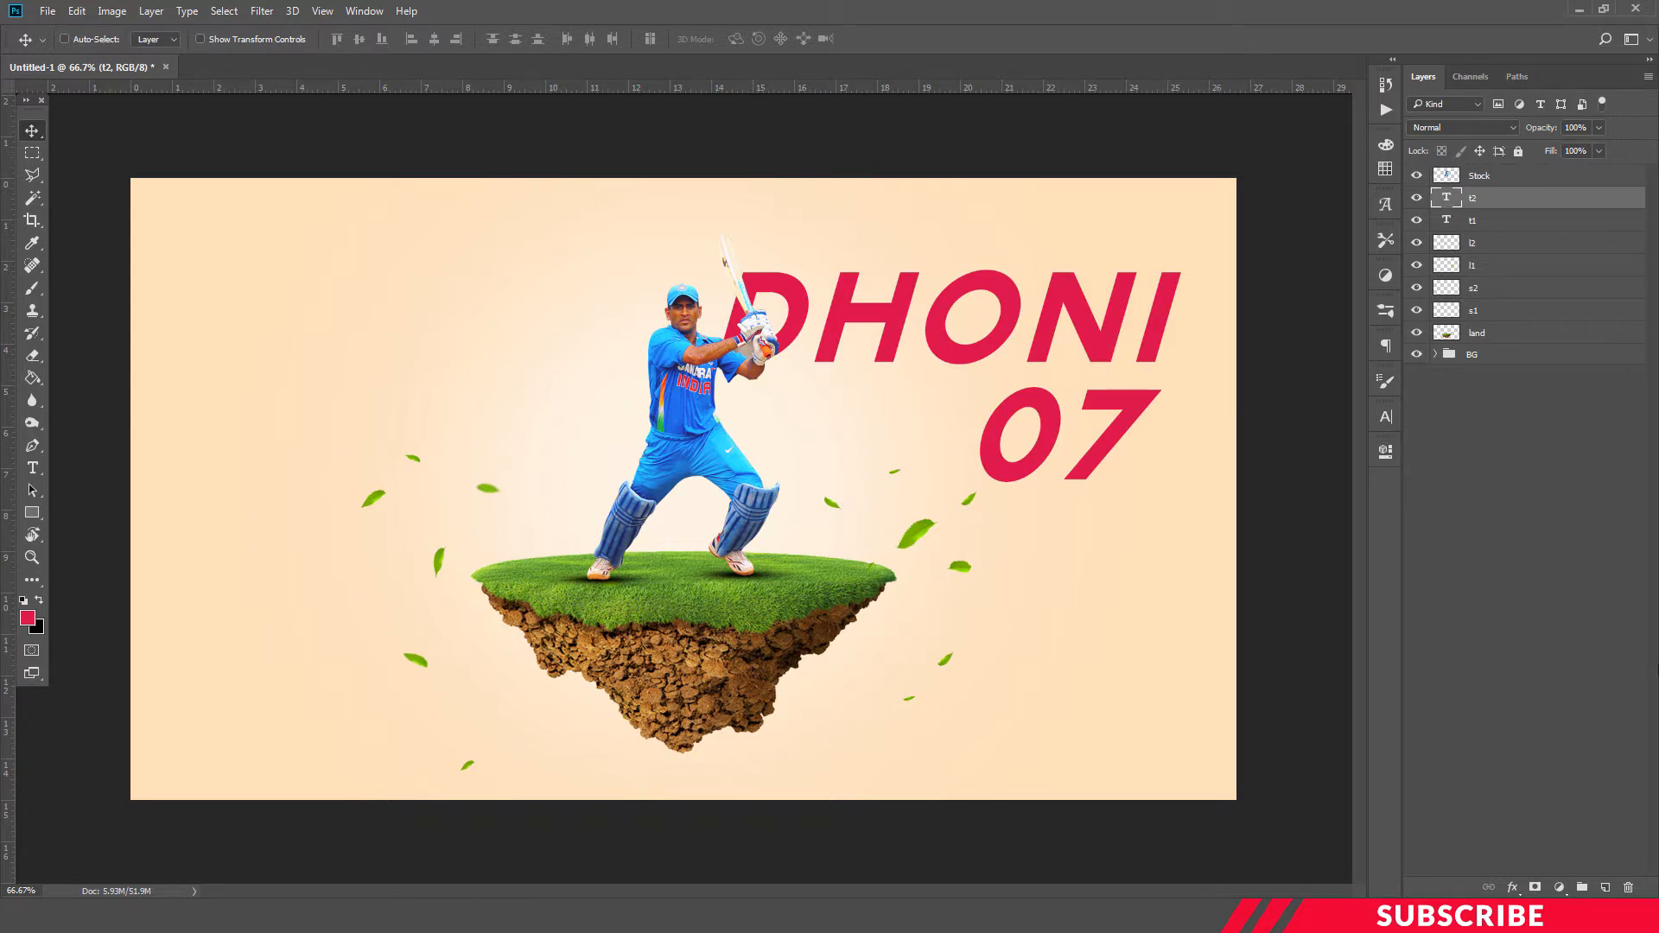
Step: Add a new empty layer above t2 and name it color
{"action": "left_click", "coordinate": [1604, 887]}
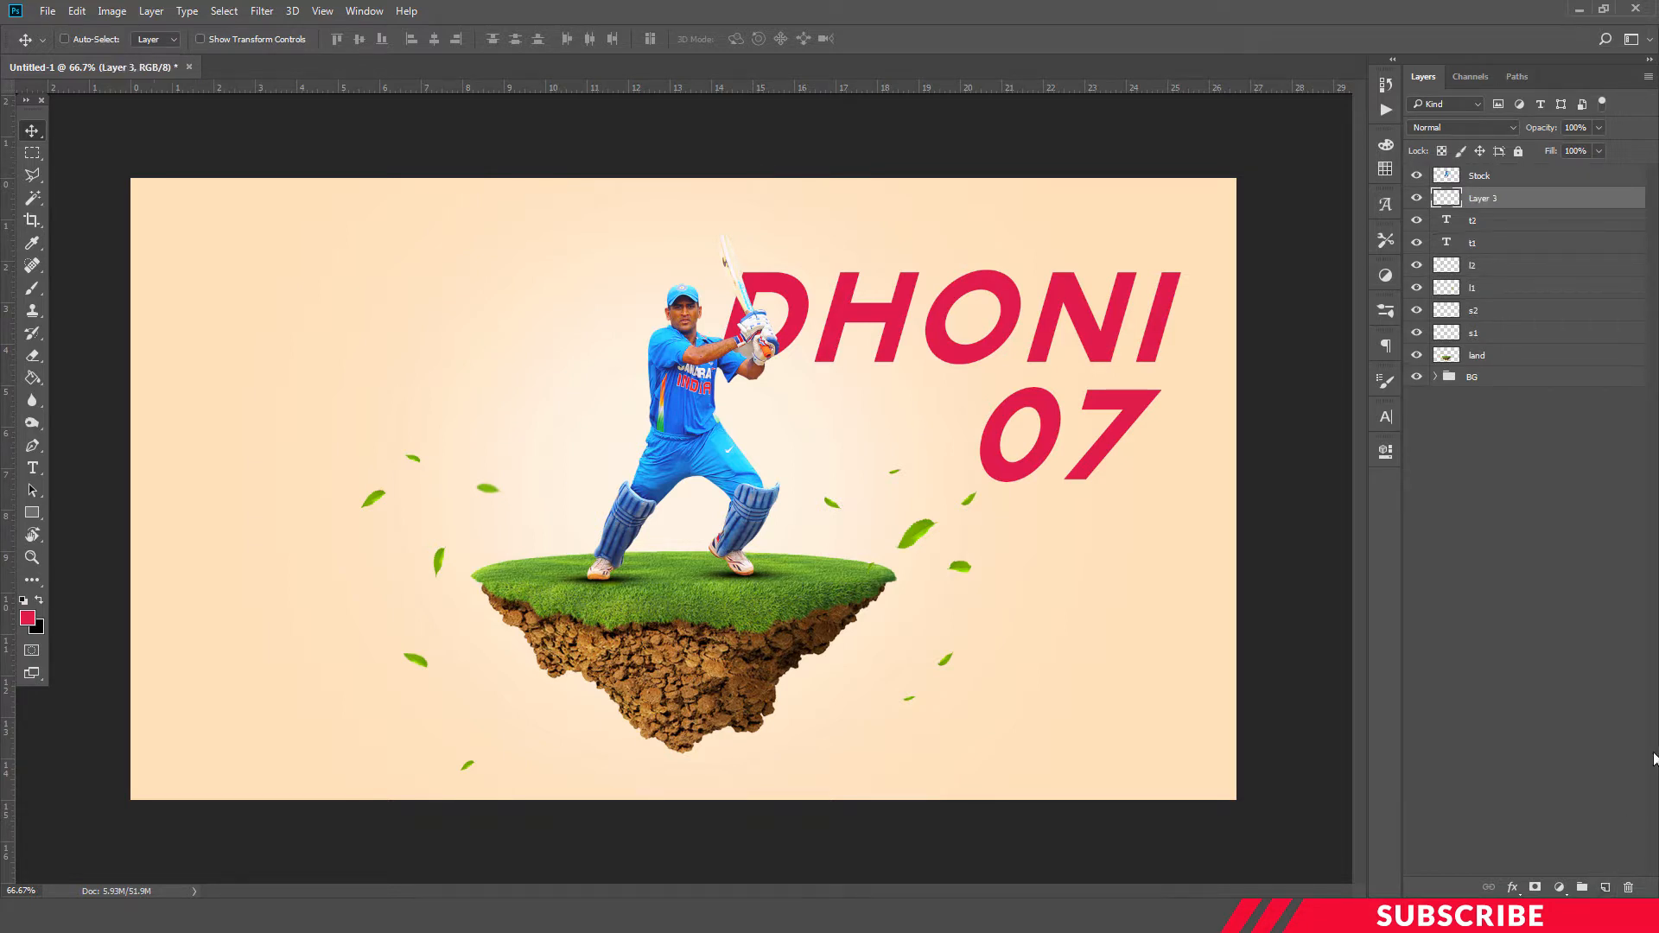
{"action": "double_click", "coordinate": [1483, 199]}
{"action": "type", "text": "color"}
{"action": "key", "text": "Return"}
Step: Set the foreground color to a bright blue sampled from the batsman's uniform
{"action": "left_click", "coordinate": [27, 619]}
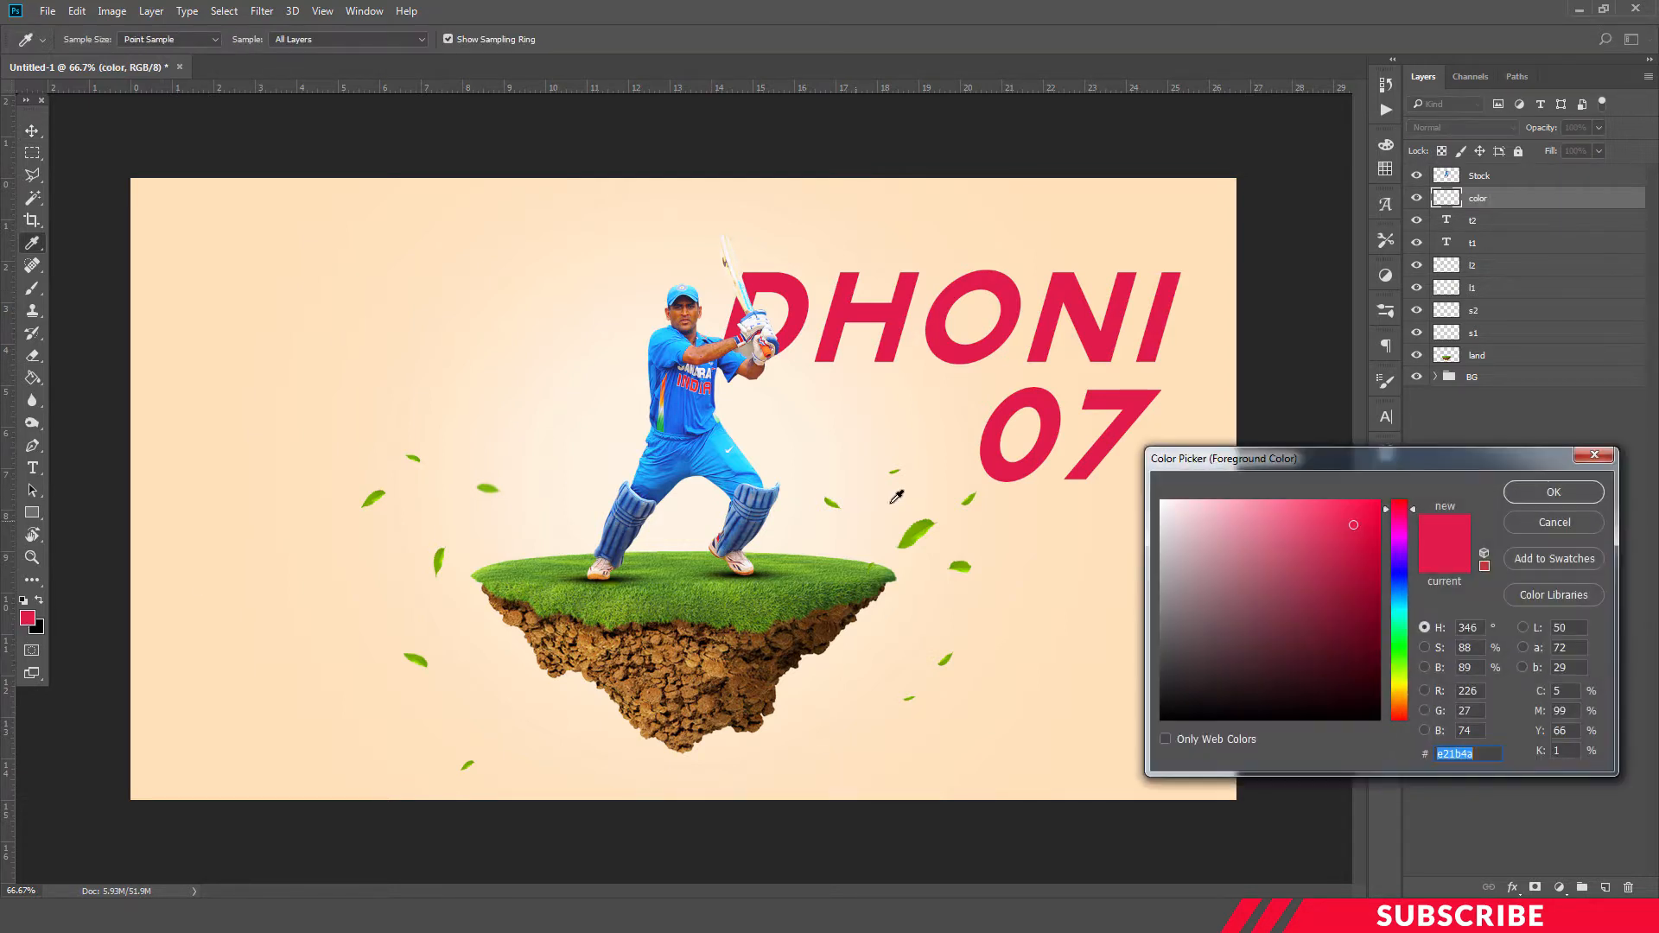
{"action": "left_click", "coordinate": [701, 420]}
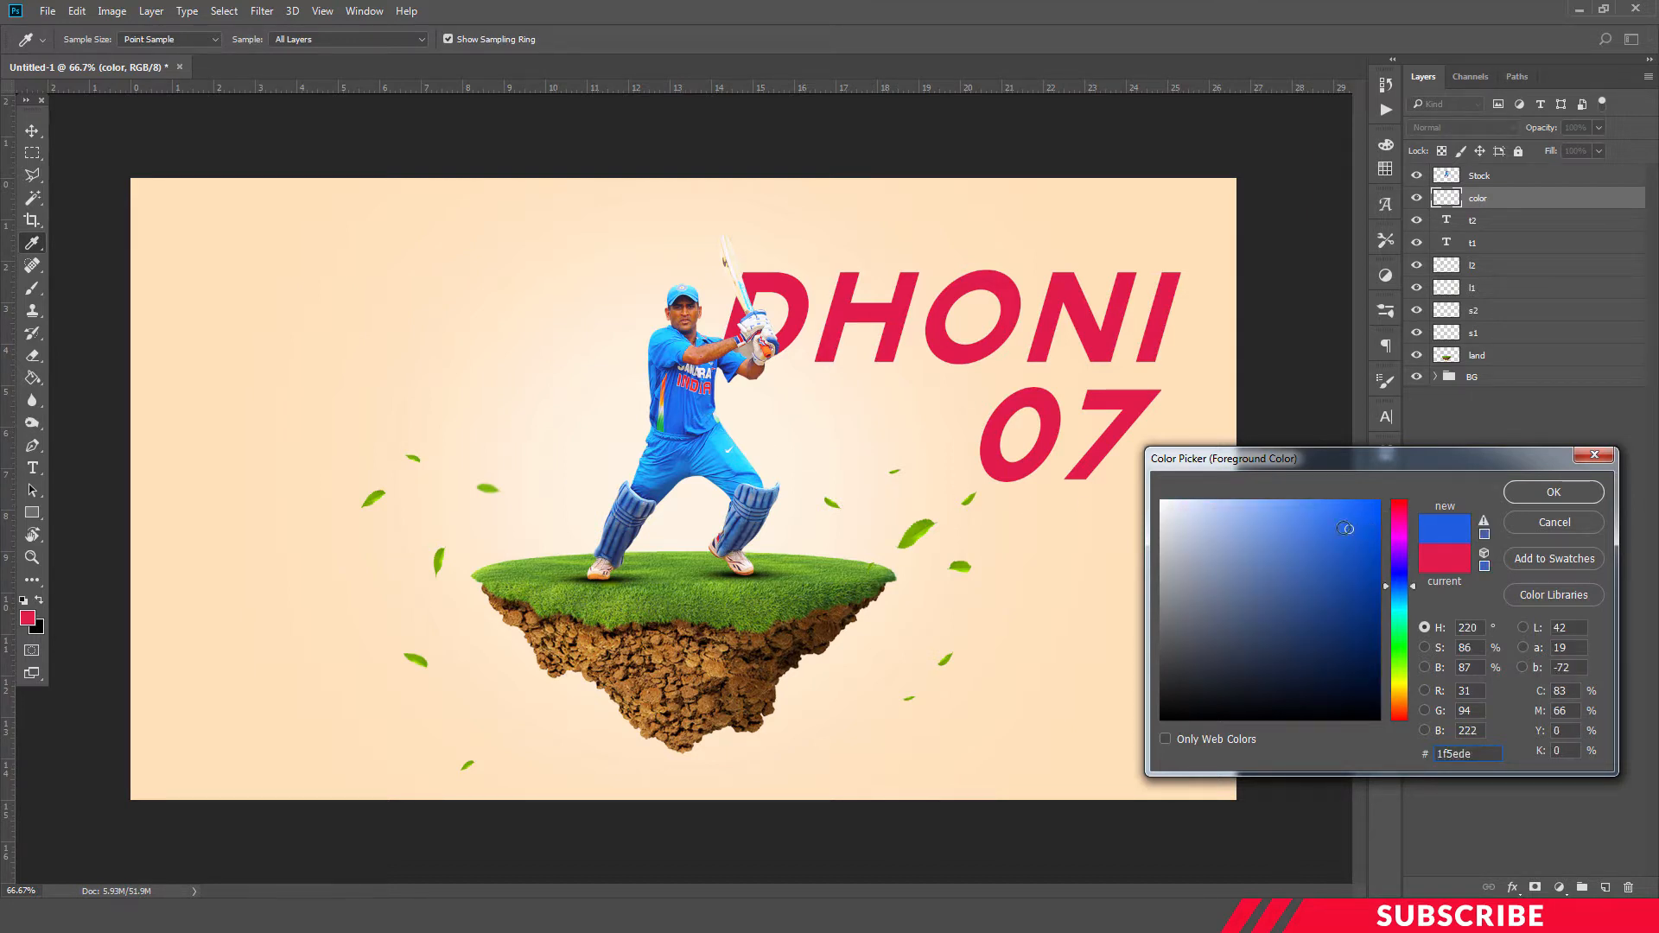
{"action": "left_click", "coordinate": [1553, 491]}
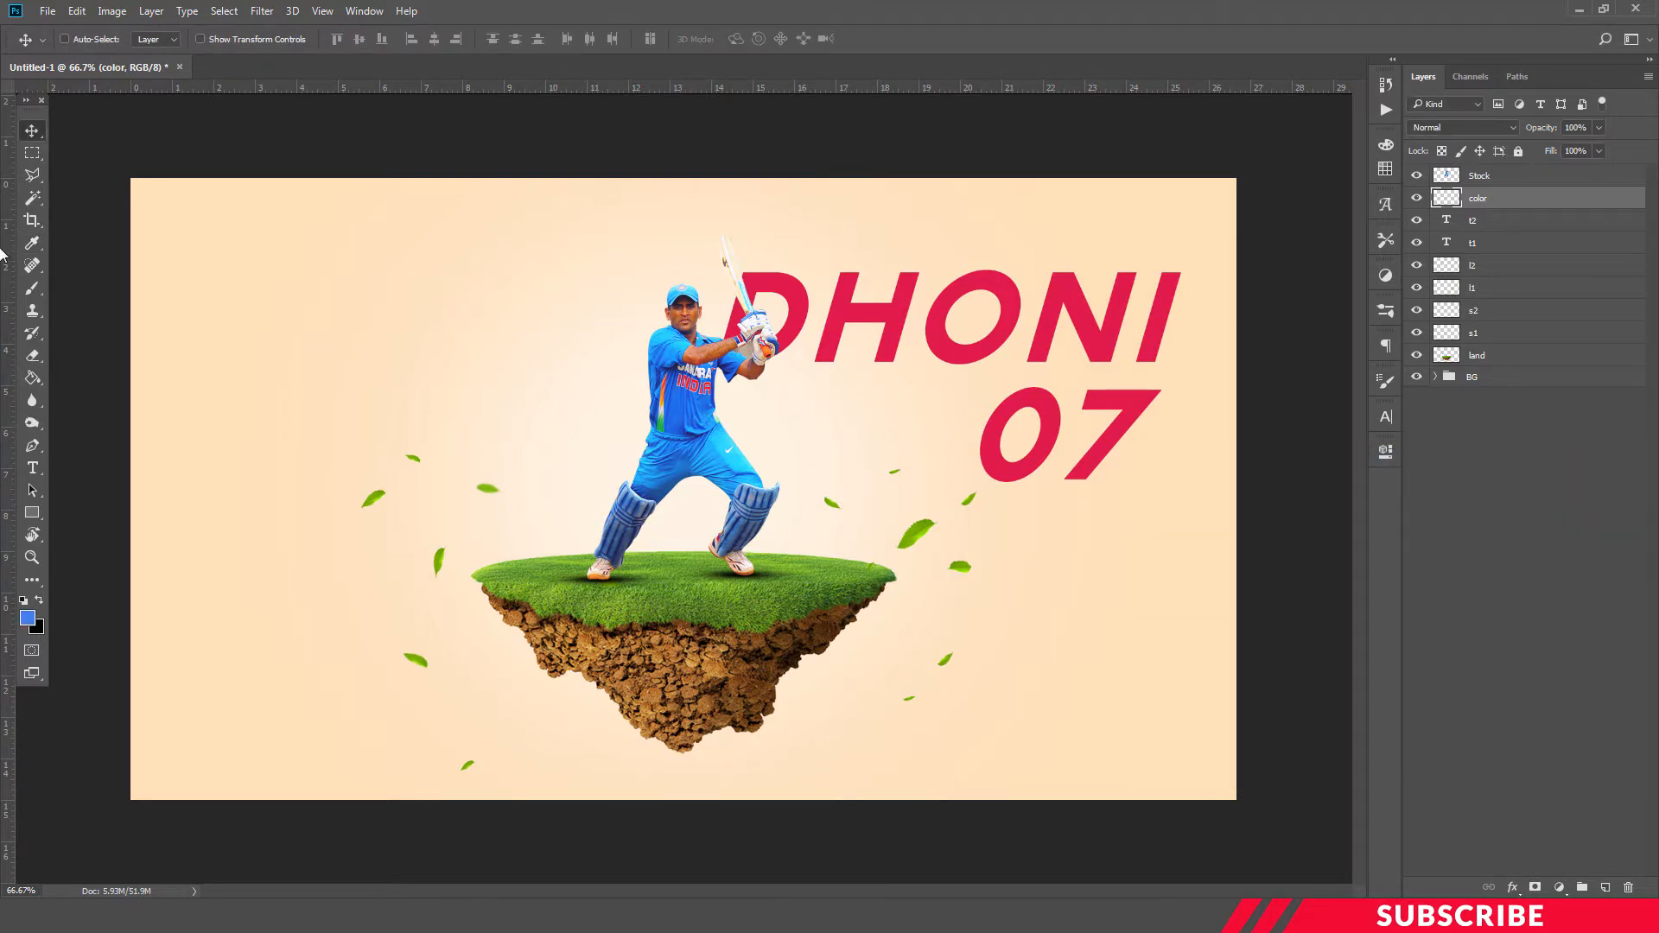
Step: Select a large triangle across the canvas's upper-left corner with the Polygonal Lasso and fill it with the blue foreground color on layer color
{"action": "right_click", "coordinate": [32, 174]}
{"action": "left_click", "coordinate": [86, 192]}
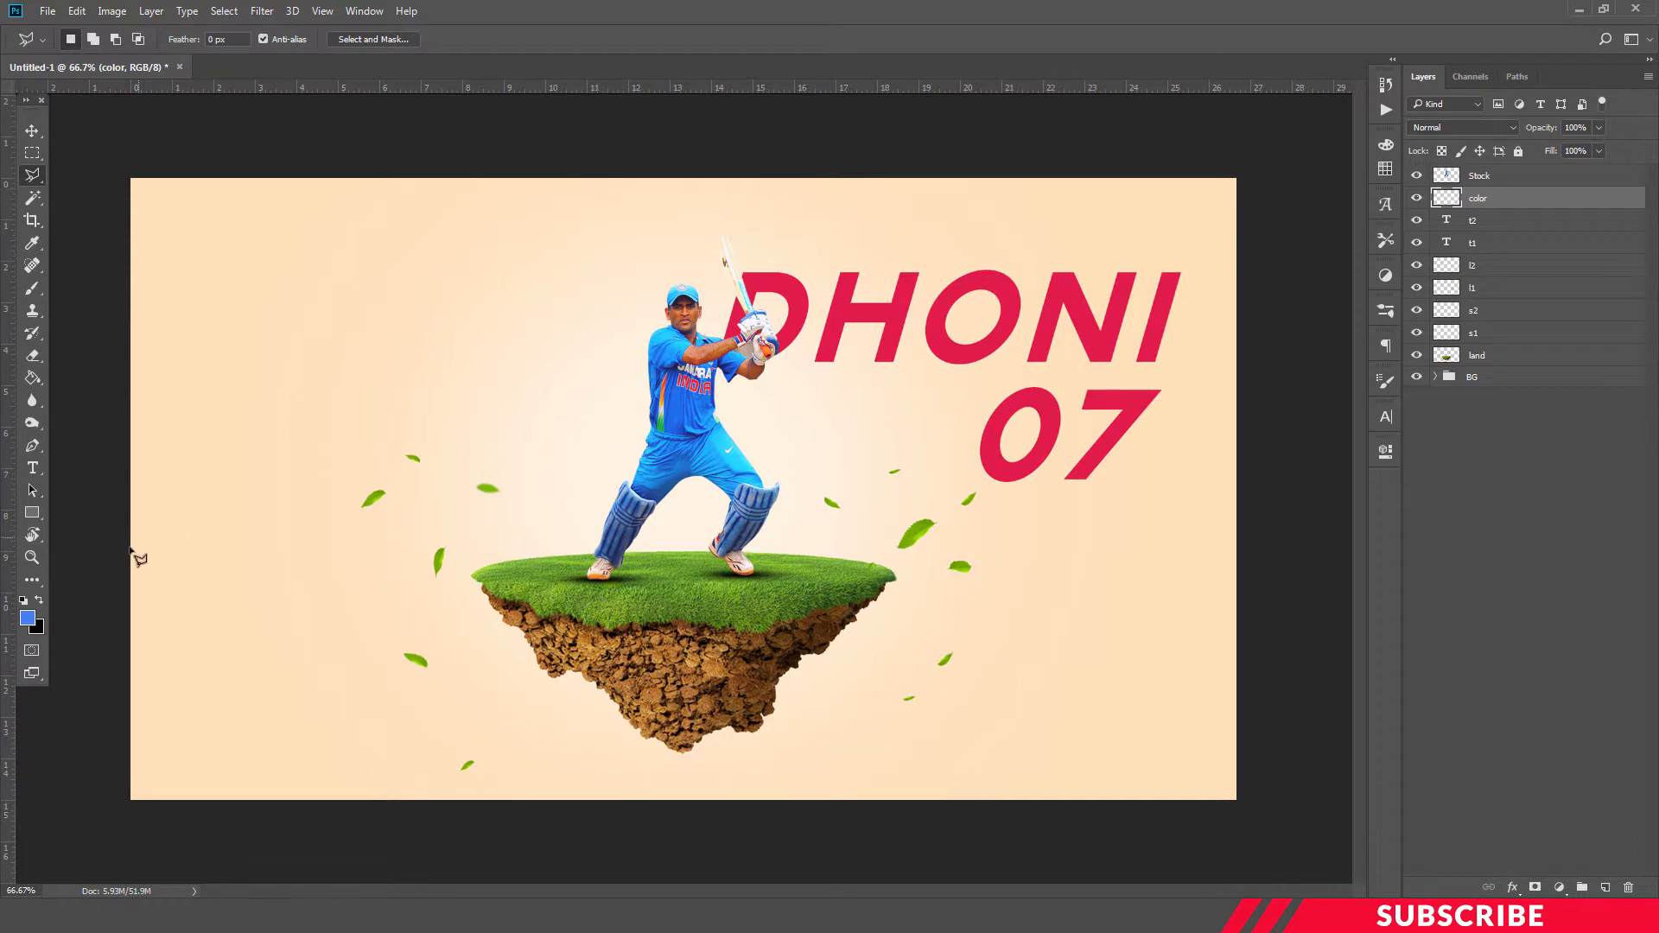
{"action": "left_click", "coordinate": [90, 644]}
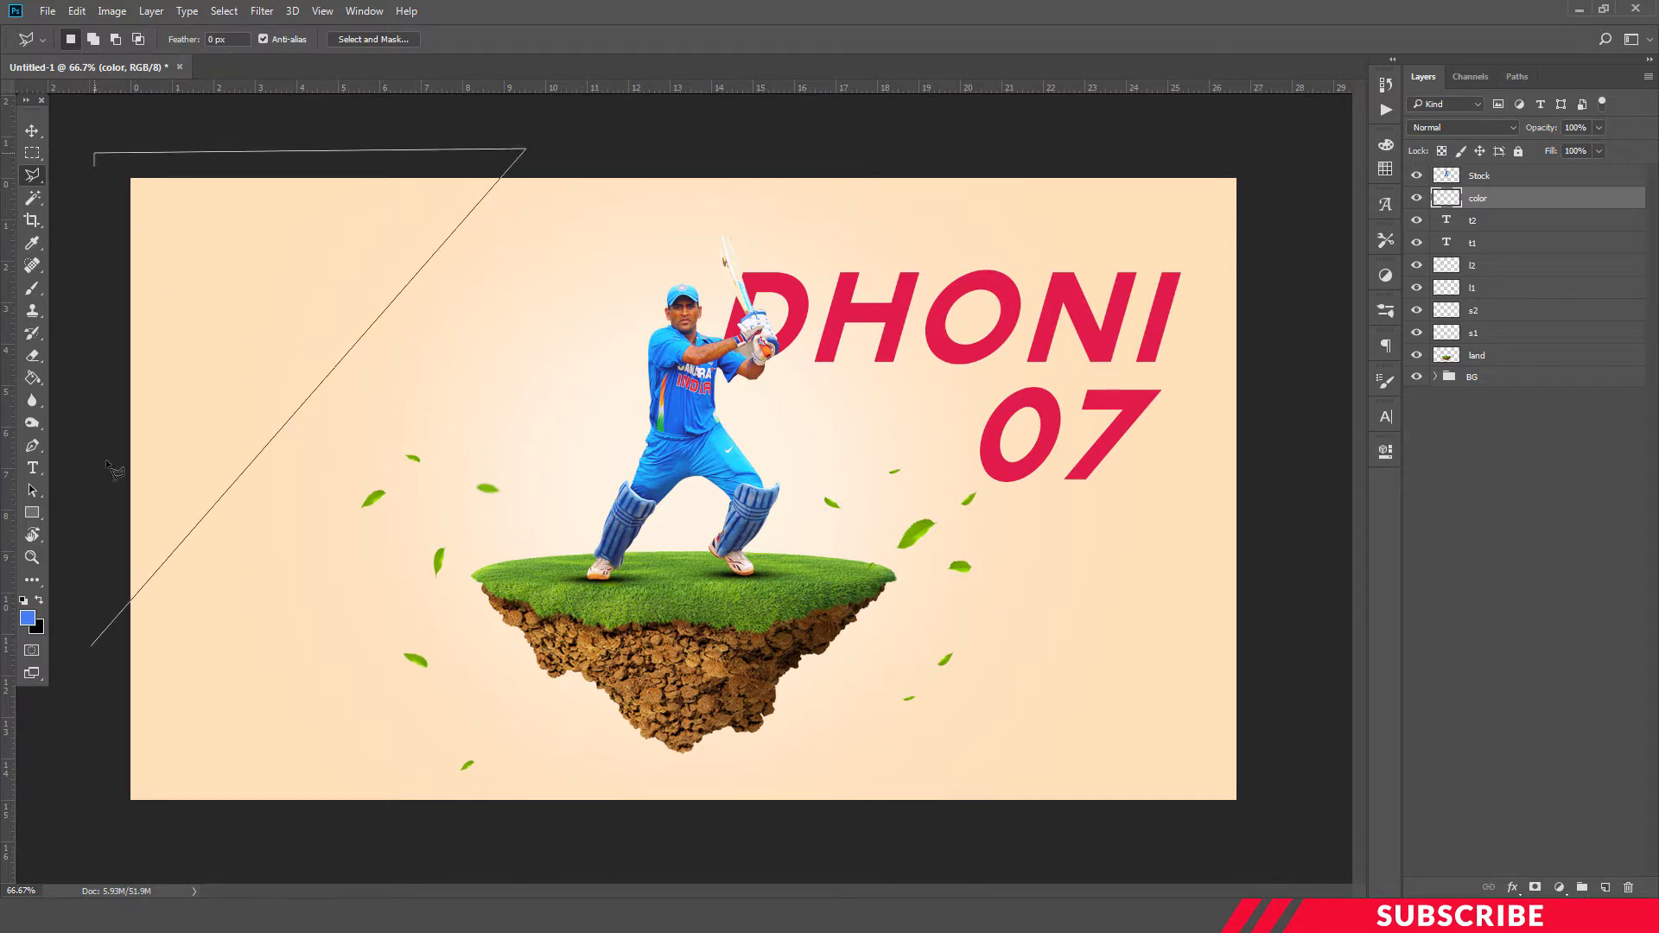
{"action": "left_click", "coordinate": [94, 153]}
{"action": "left_click", "coordinate": [89, 646]}
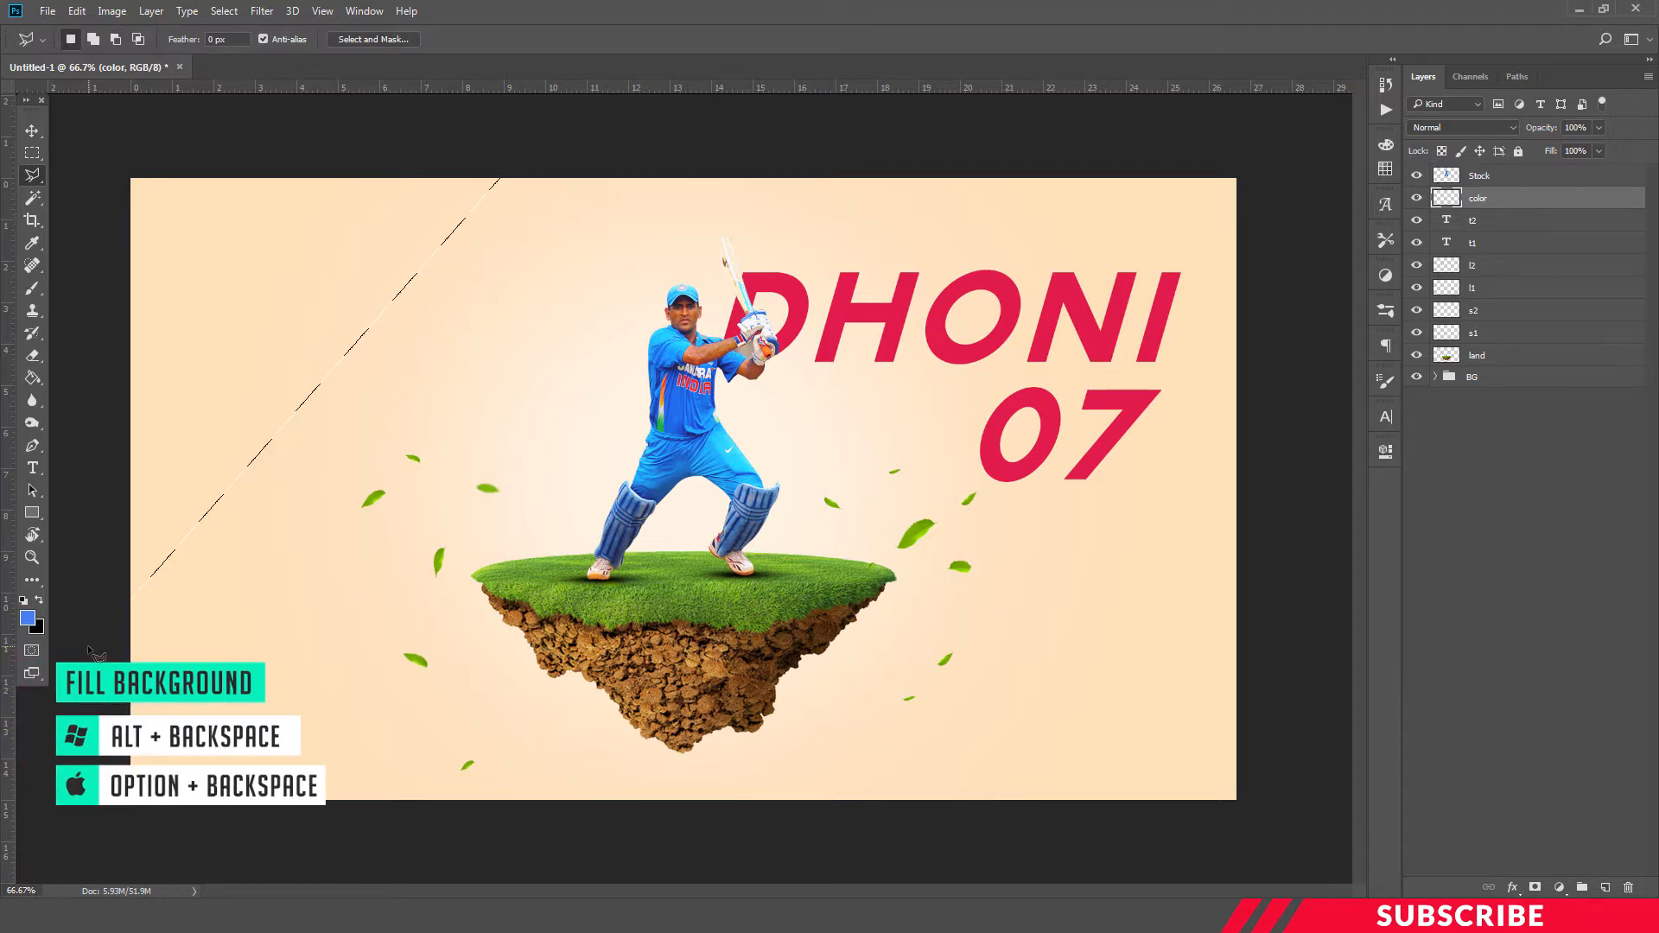
{"action": "key", "text": "alt+BackSpace"}
{"action": "left_click", "coordinate": [30, 130]}
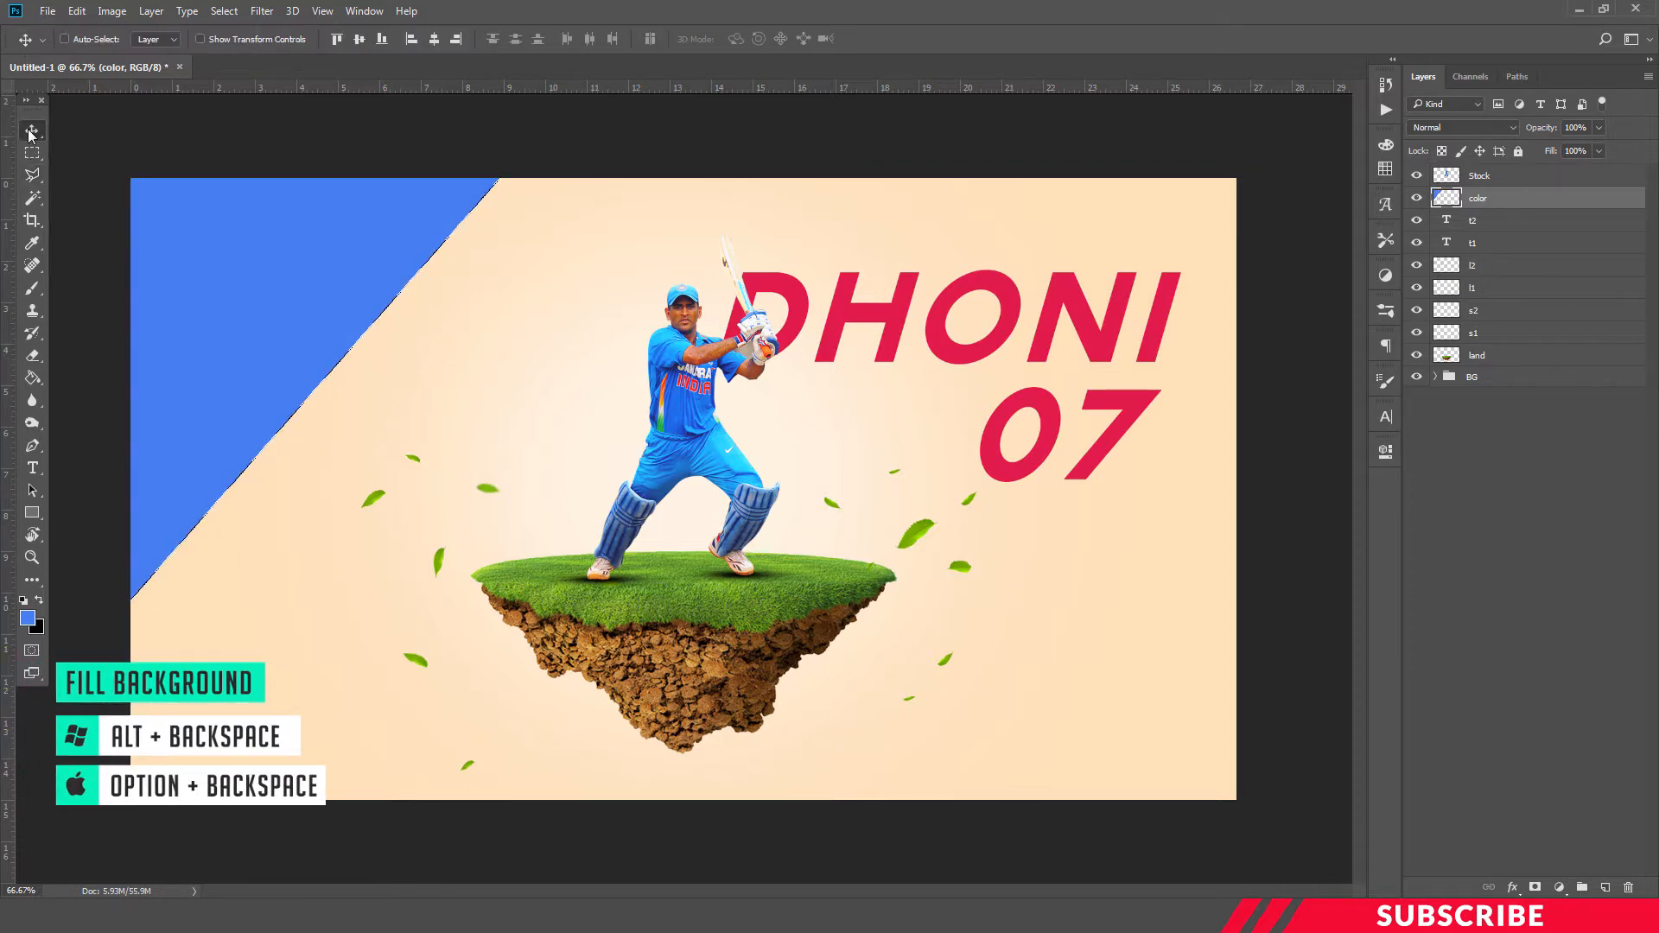